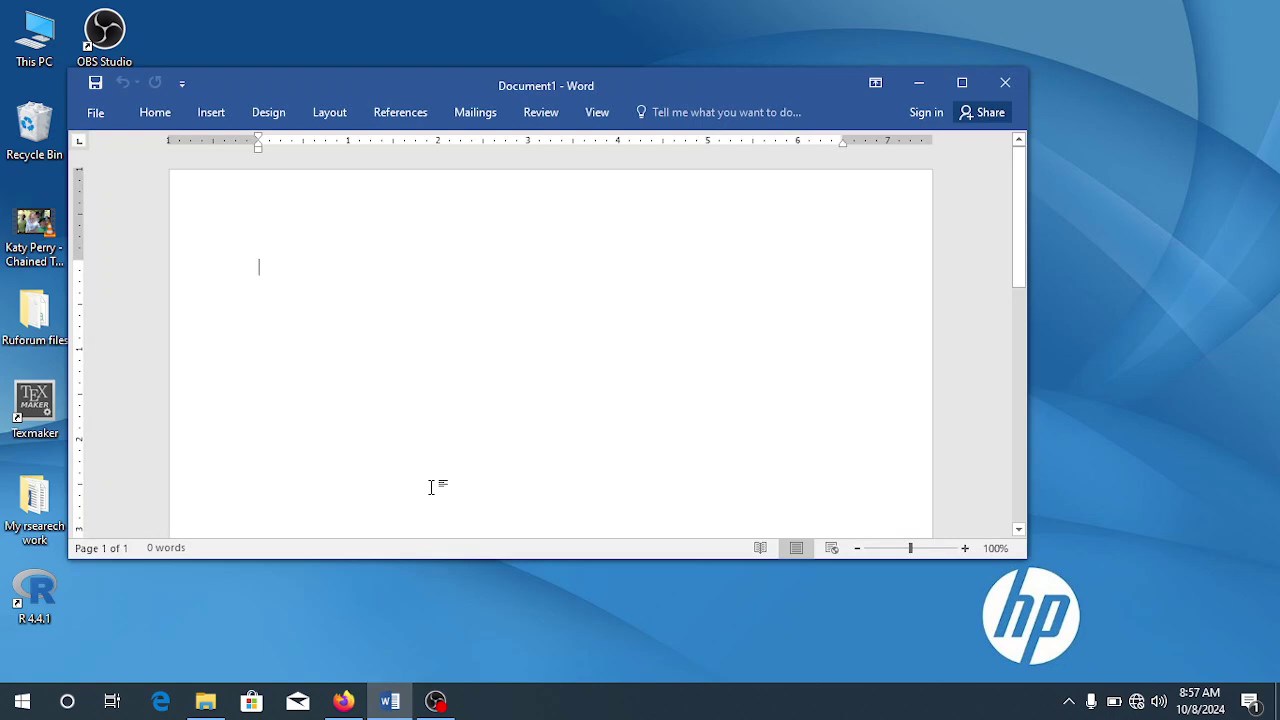
Step: Maximize the blank Word document, then minimize Word to expose the desktop
{"action": "left_click", "coordinate": [961, 86]}
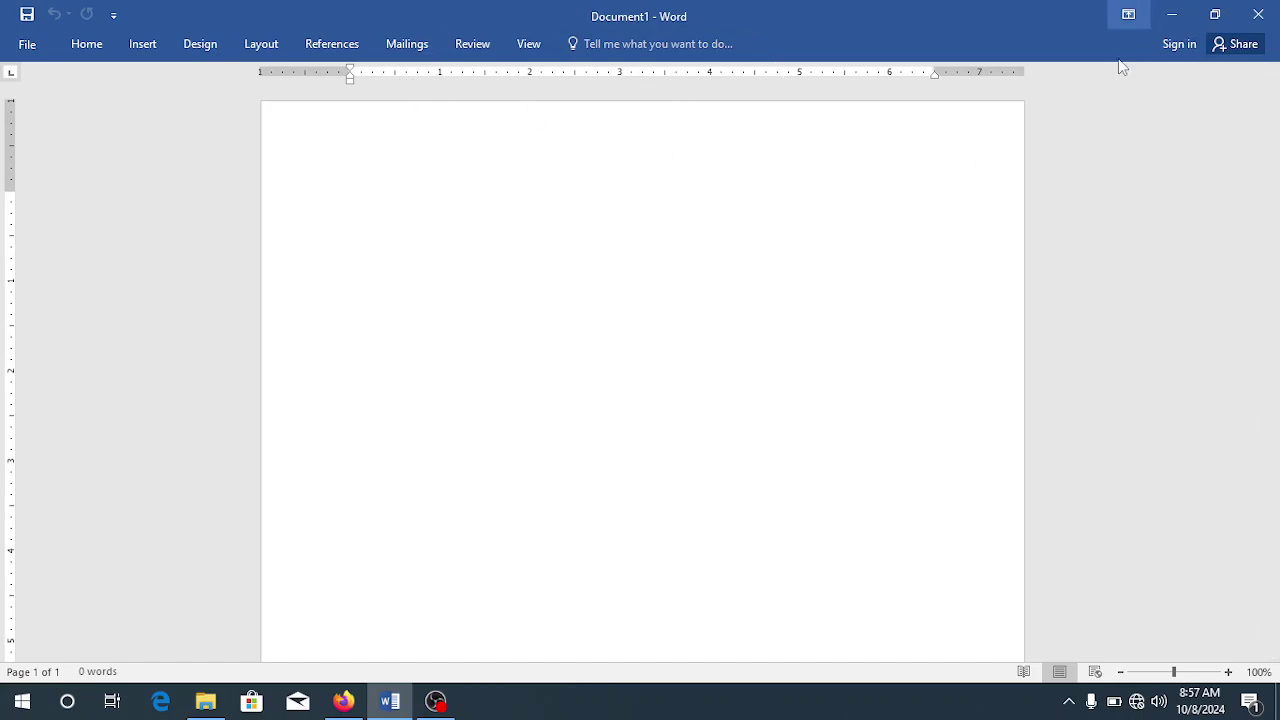
{"action": "left_click", "coordinate": [1173, 18]}
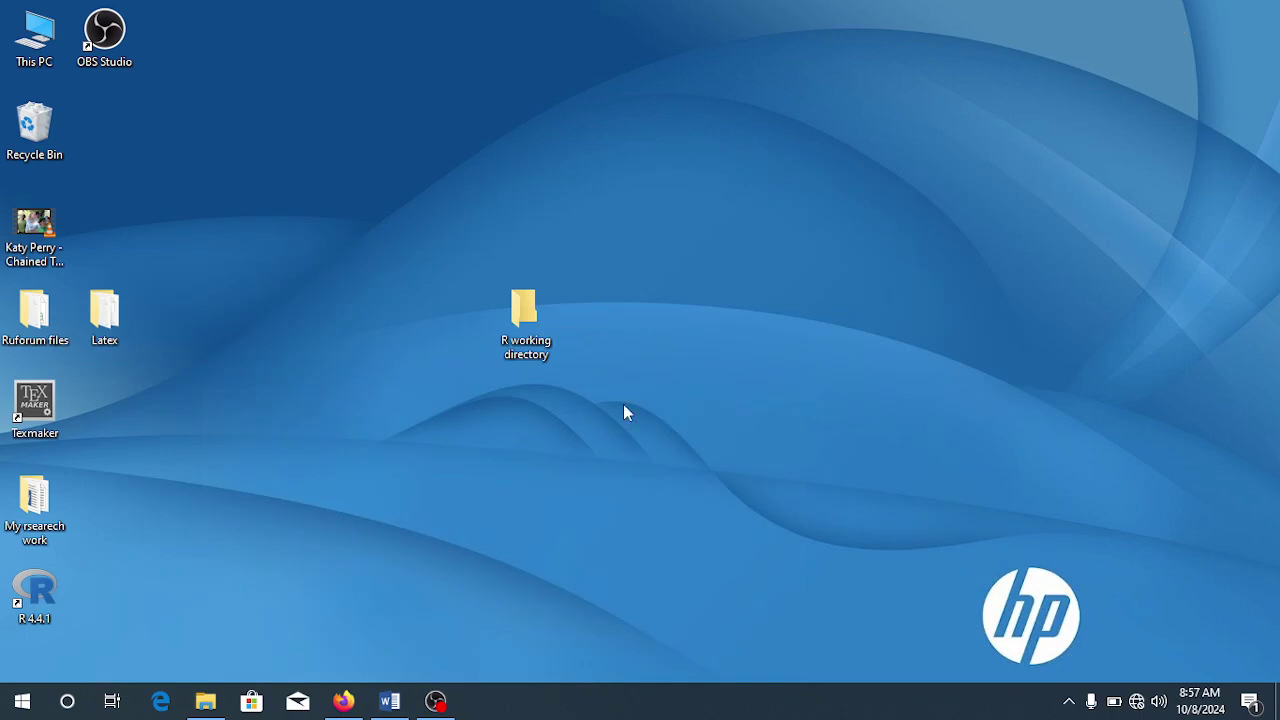
Step: Browse Program Files (x86) > MathType > MathPage > 64 to reach MathPage.wll
{"action": "left_click", "coordinate": [222, 704]}
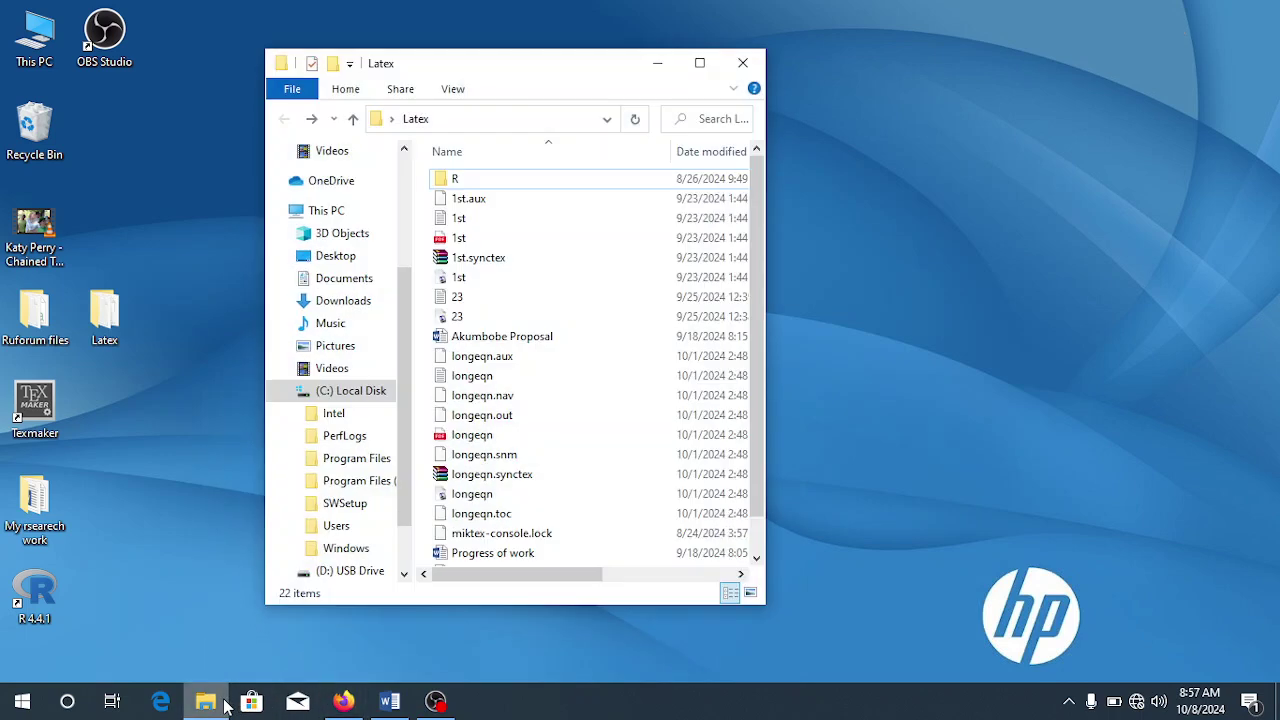
{"action": "left_click", "coordinate": [365, 481]}
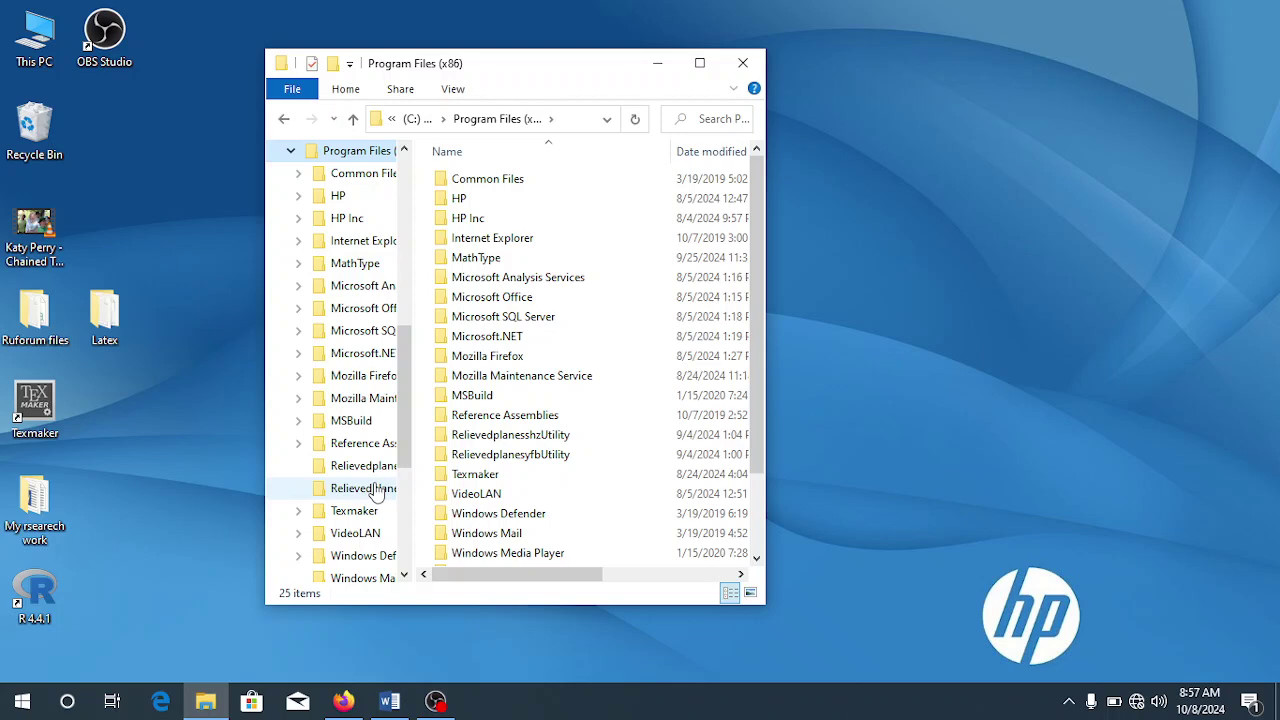
{"action": "double_click", "coordinate": [483, 264]}
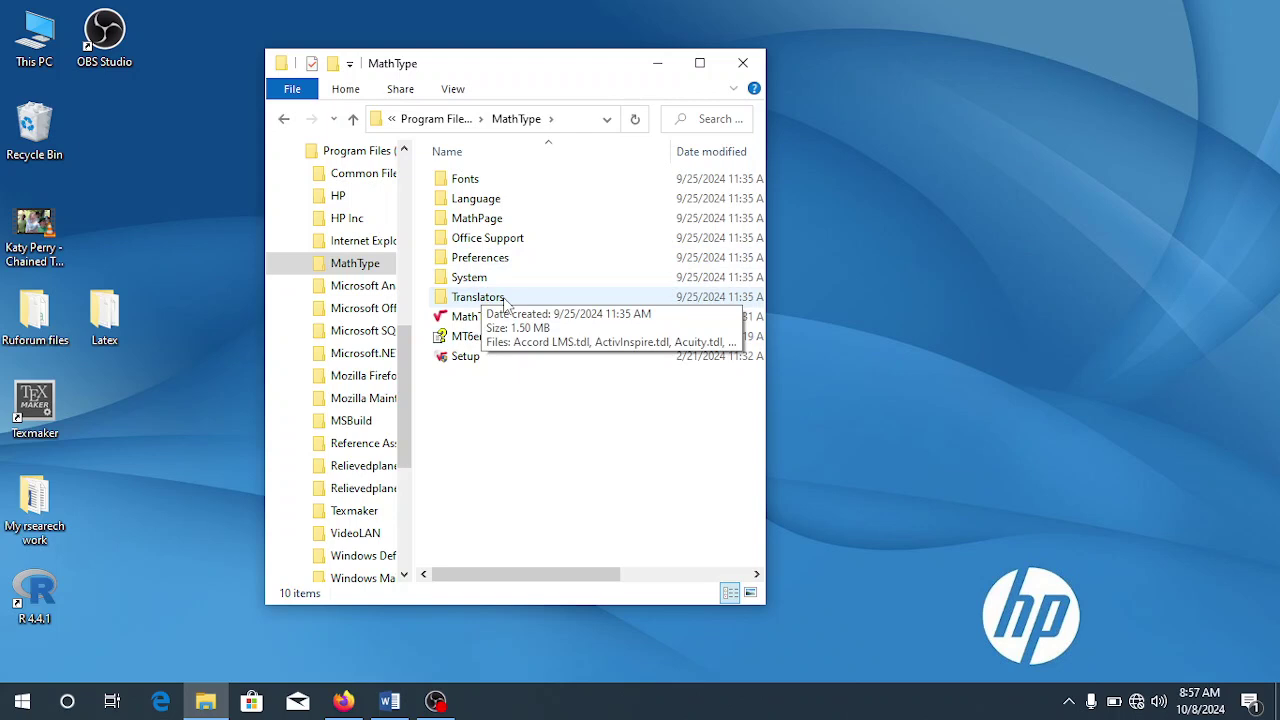
{"action": "double_click", "coordinate": [477, 219]}
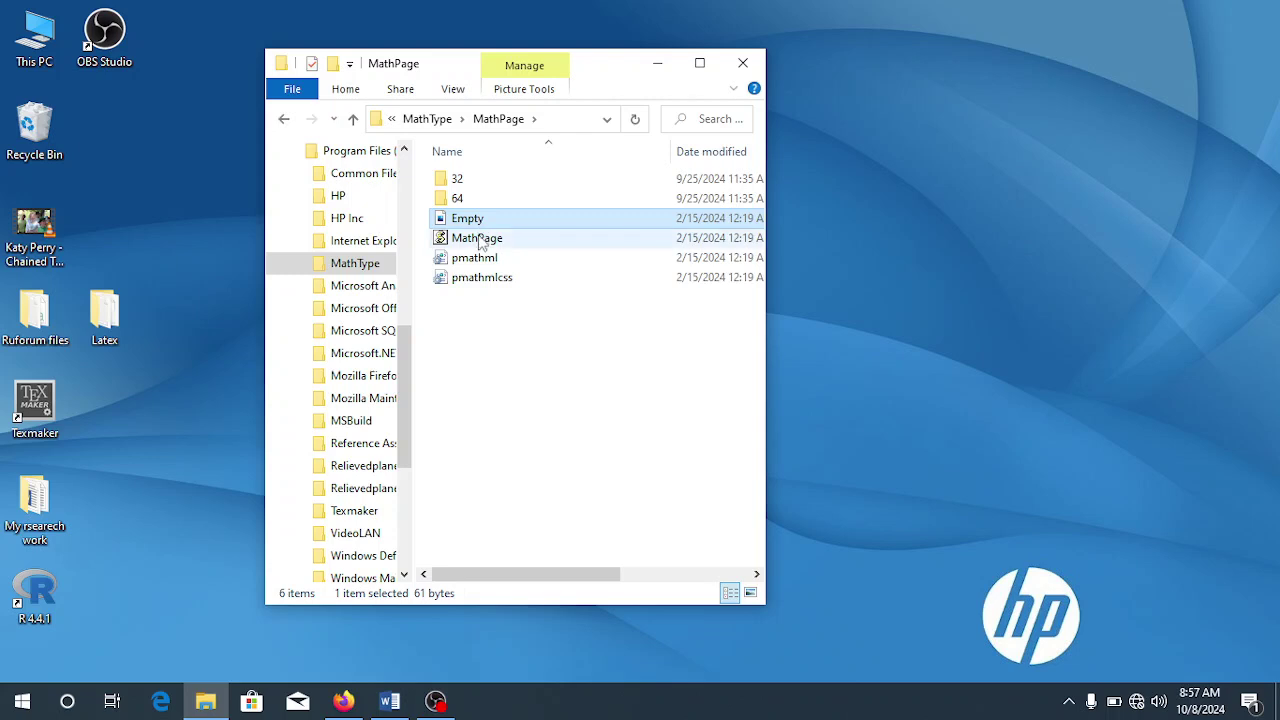
{"action": "double_click", "coordinate": [460, 199]}
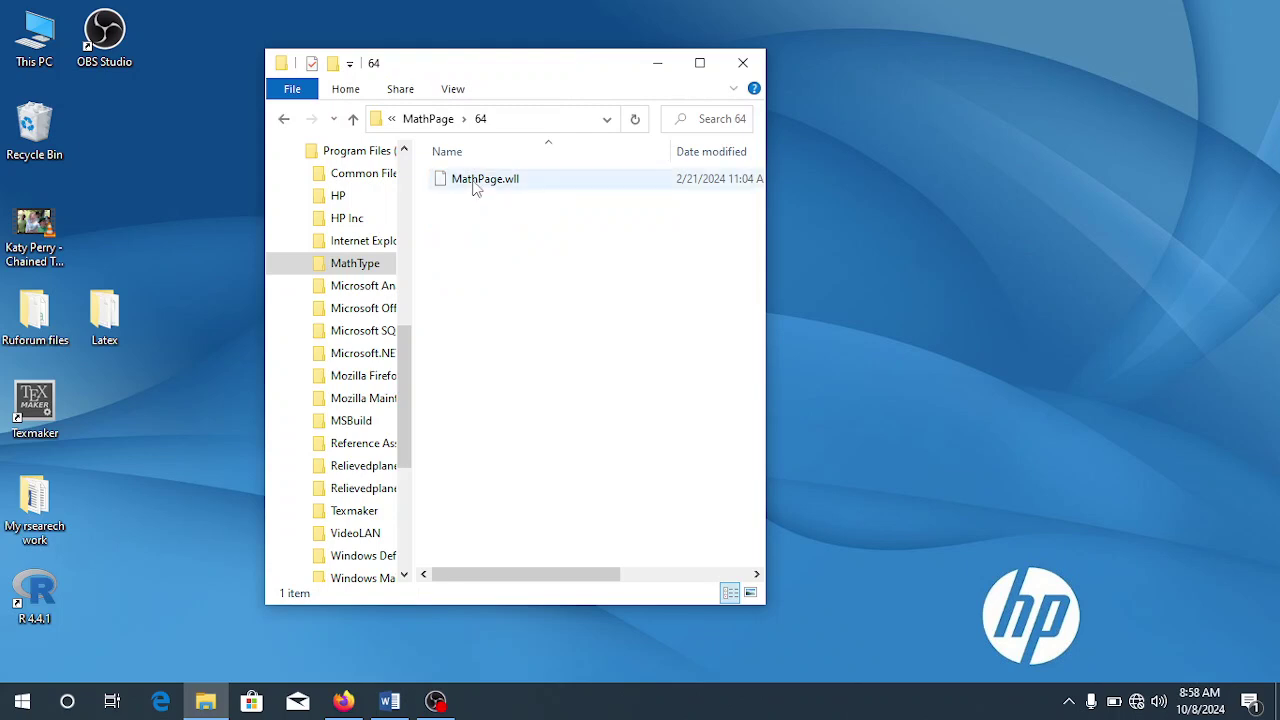
Step: Copy MathPage.wll onto the desktop and go back to the MathPage folder
{"action": "right_click", "coordinate": [474, 182]}
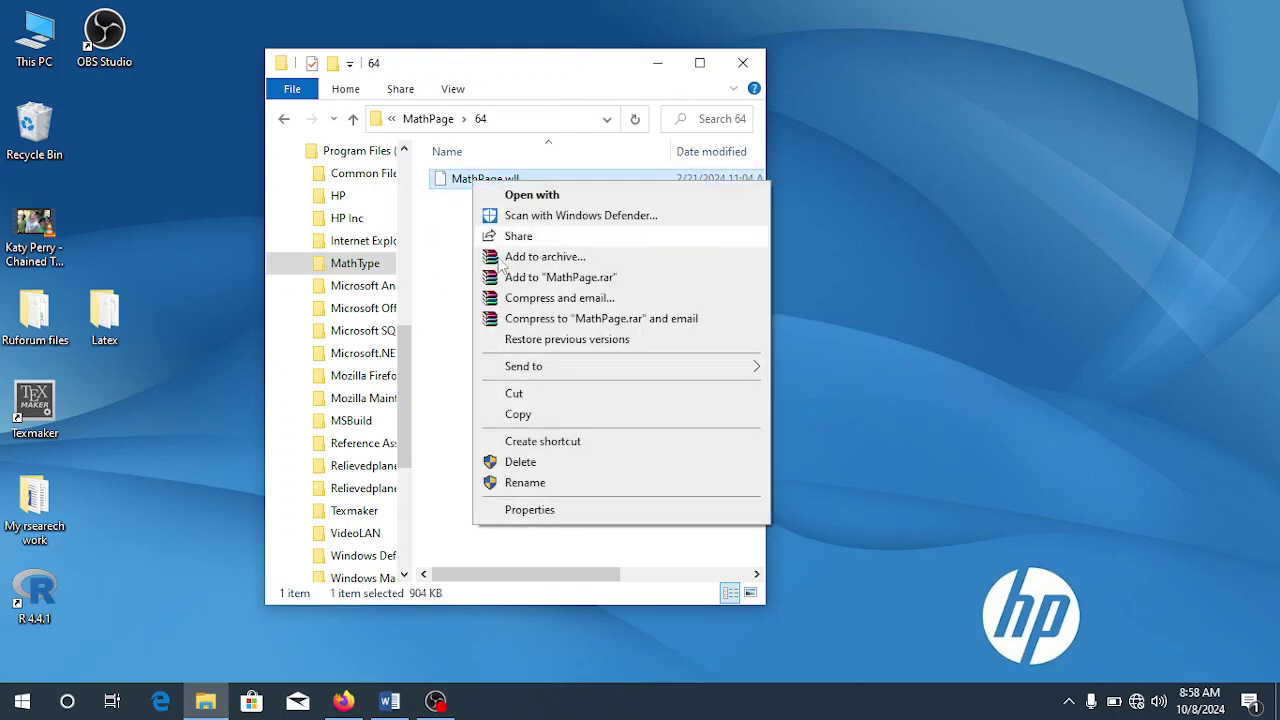
{"action": "left_click", "coordinate": [524, 415]}
{"action": "right_click", "coordinate": [981, 210]}
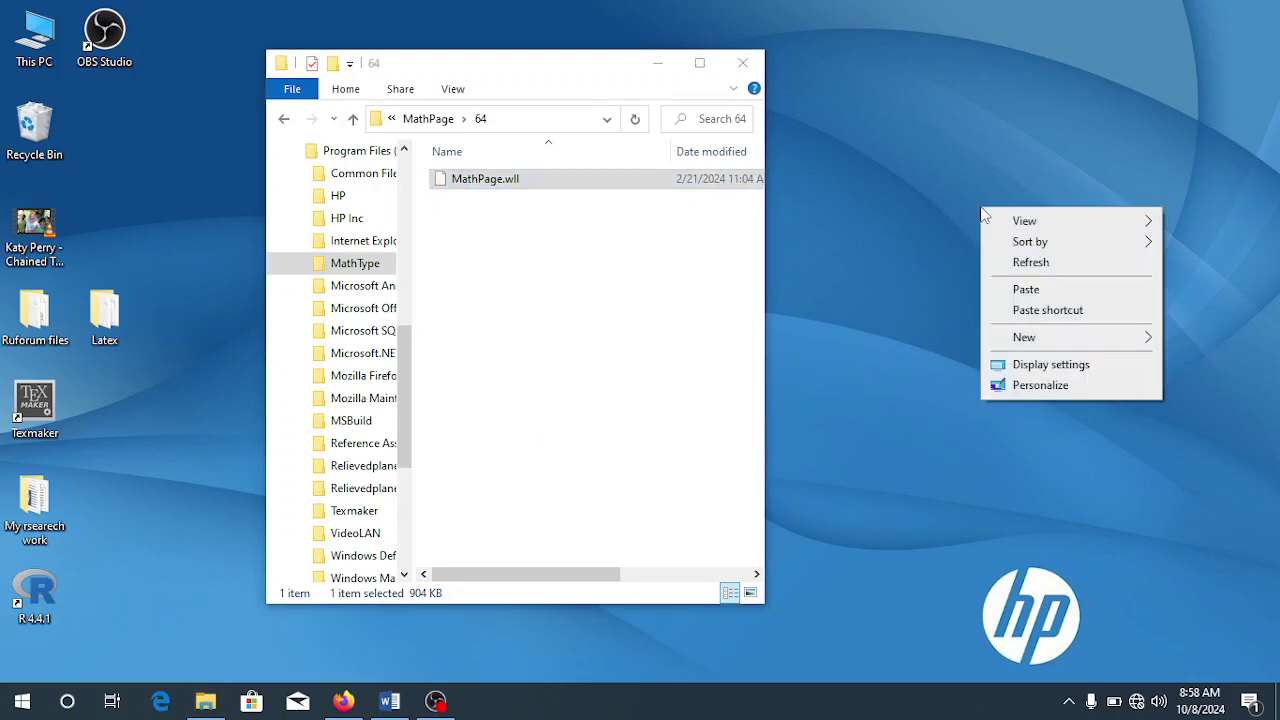
{"action": "left_click", "coordinate": [1025, 288]}
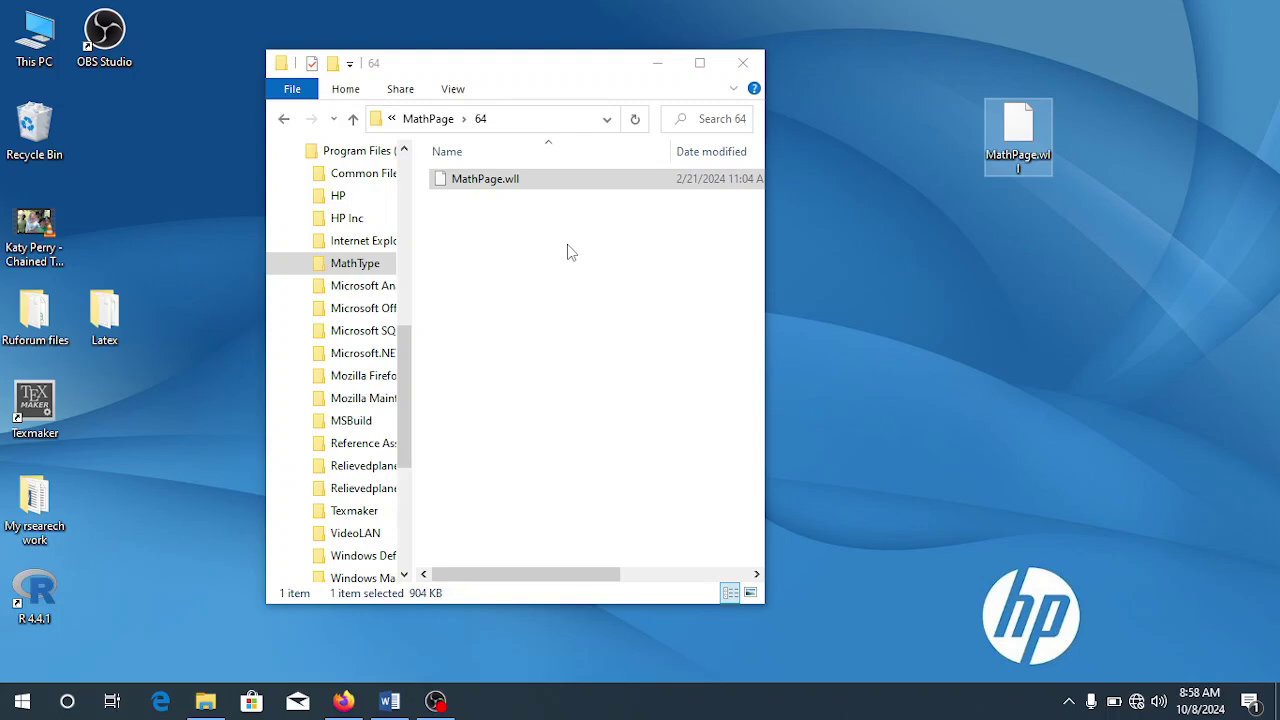
{"action": "left_click", "coordinate": [283, 114]}
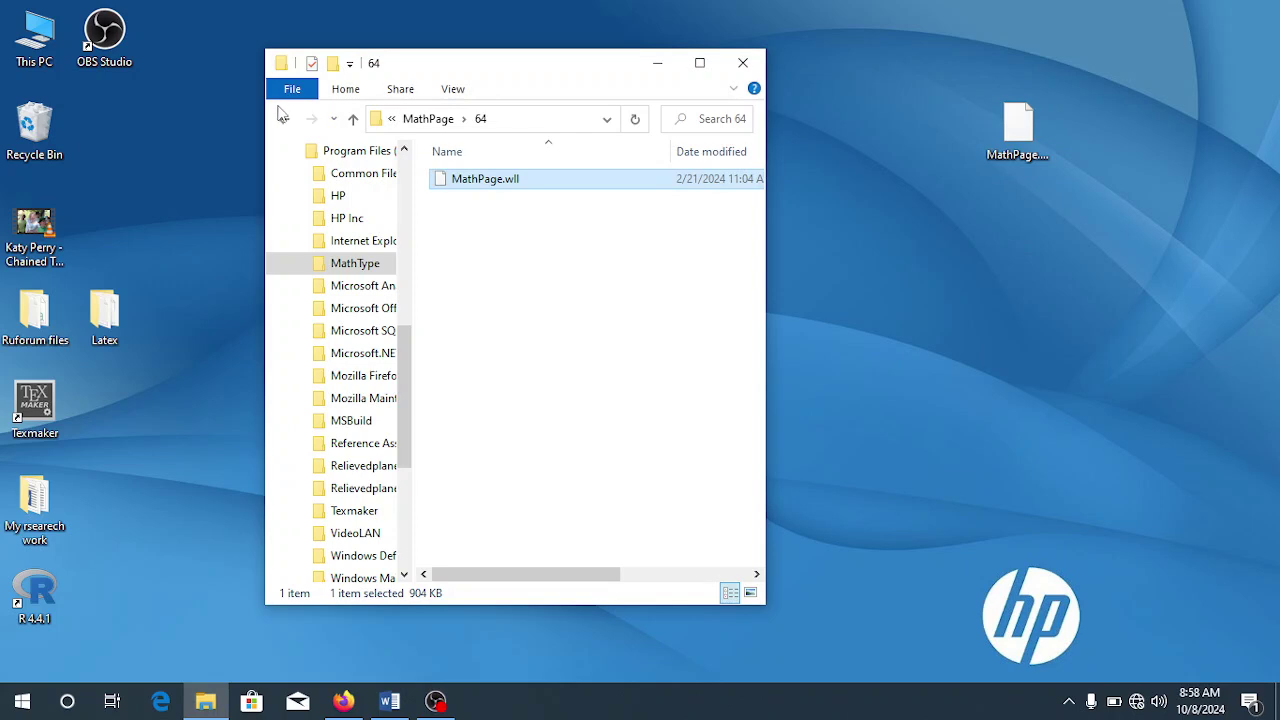
{"action": "left_click", "coordinate": [284, 118]}
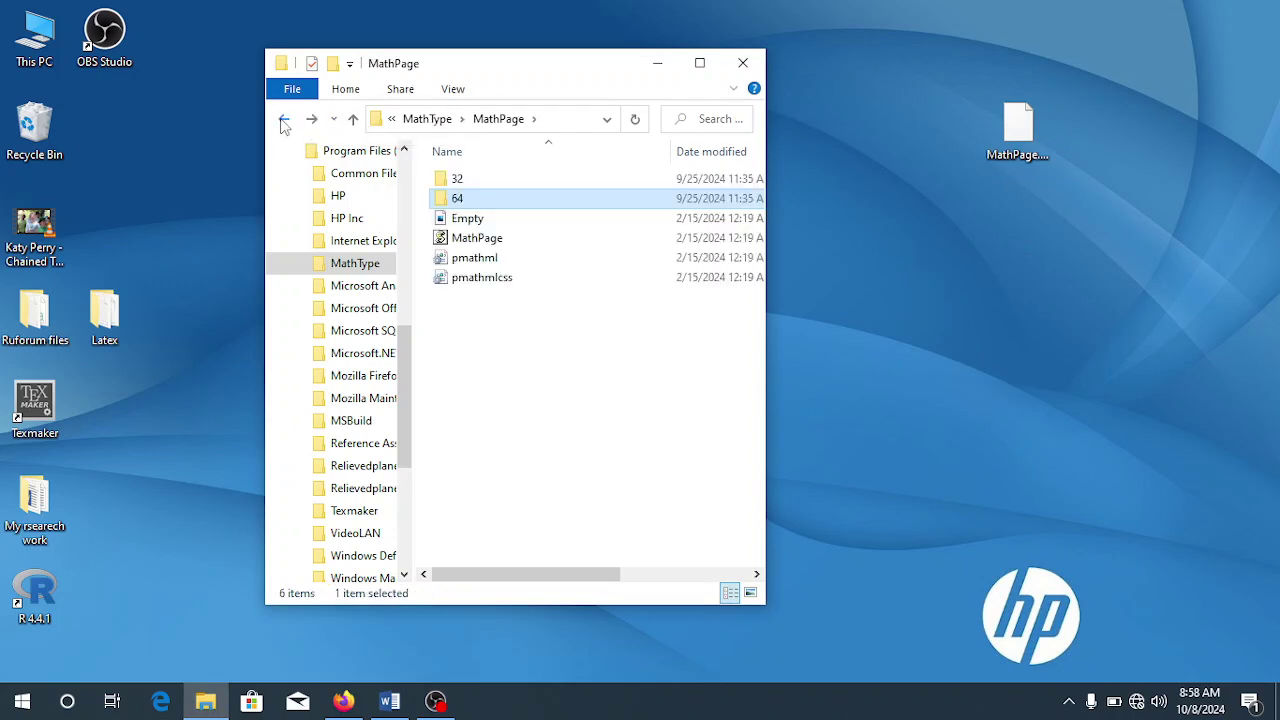
Step: Return to the MathType folder and open Office Support > 64
{"action": "left_click", "coordinate": [284, 119]}
{"action": "left_click", "coordinate": [284, 119]}
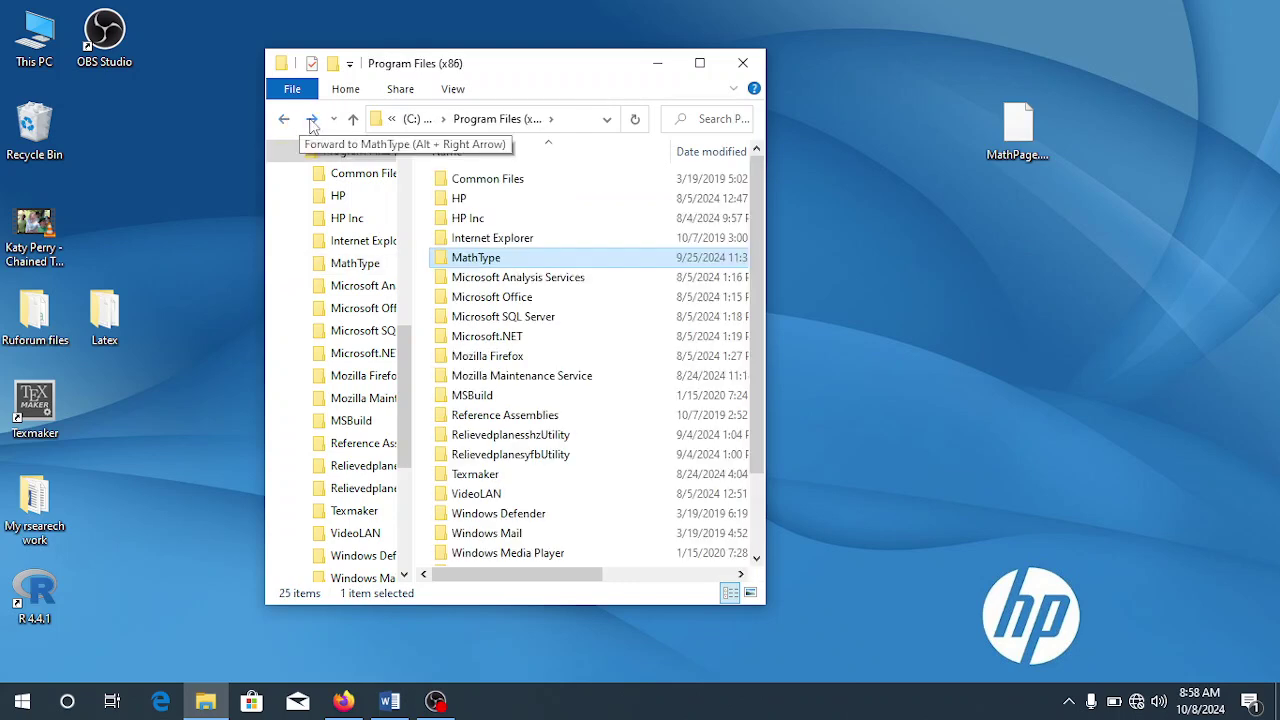
{"action": "left_click", "coordinate": [311, 119]}
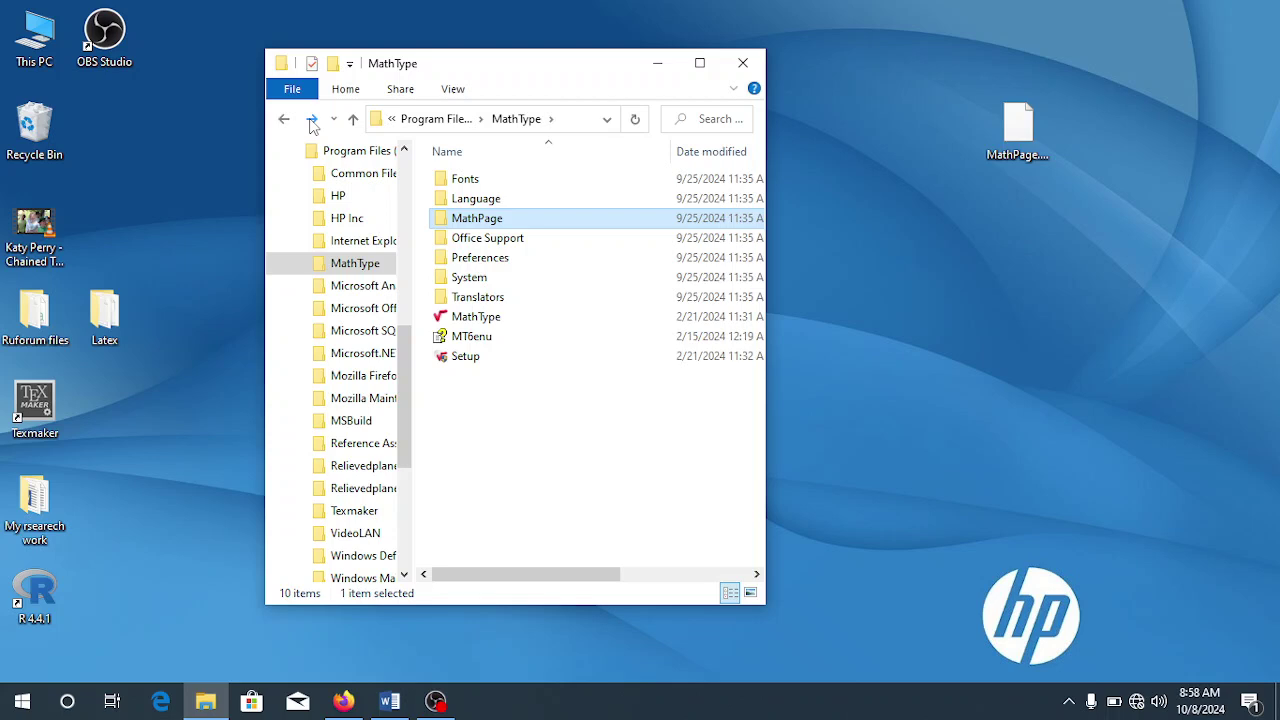
{"action": "double_click", "coordinate": [477, 245]}
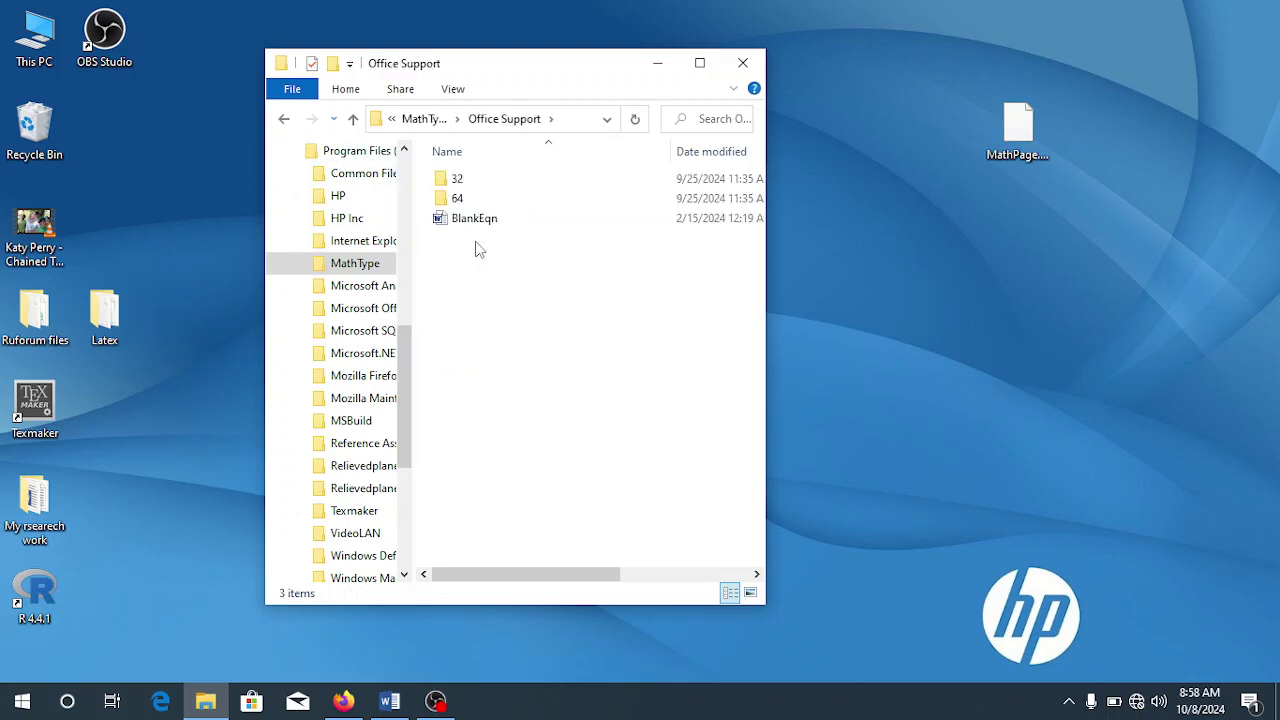
{"action": "left_click", "coordinate": [457, 200]}
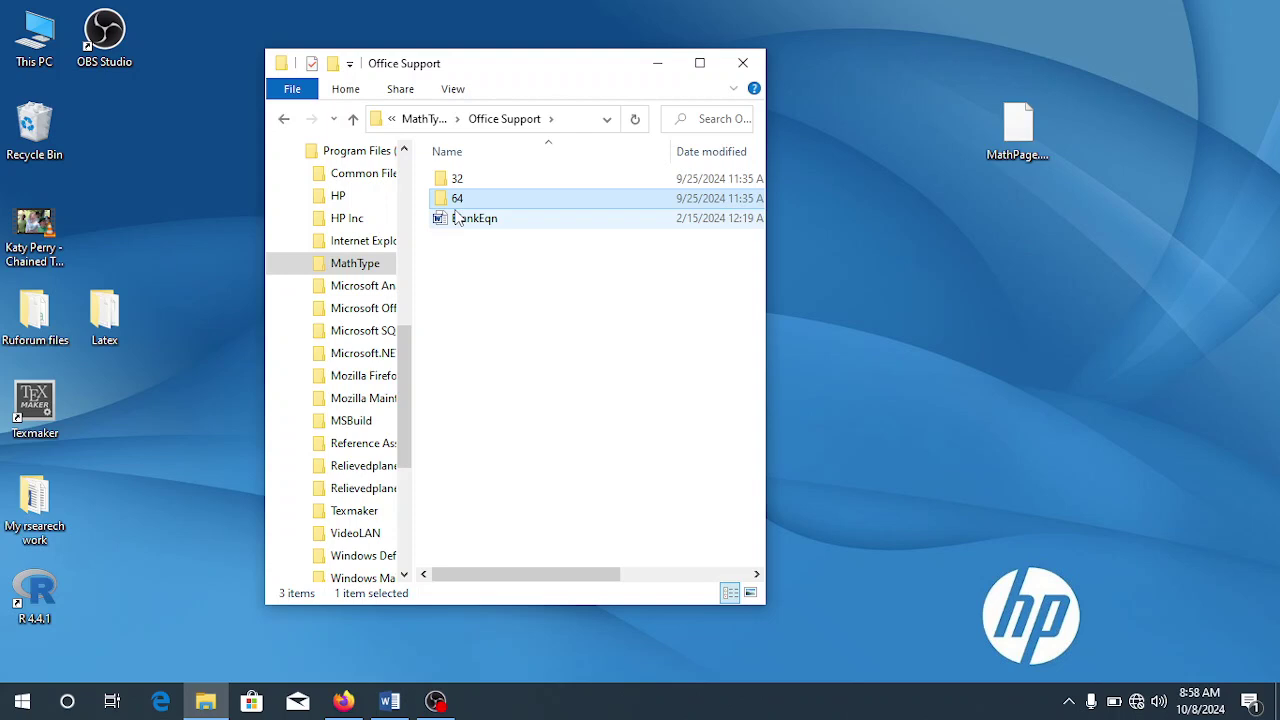
{"action": "double_click", "coordinate": [459, 205]}
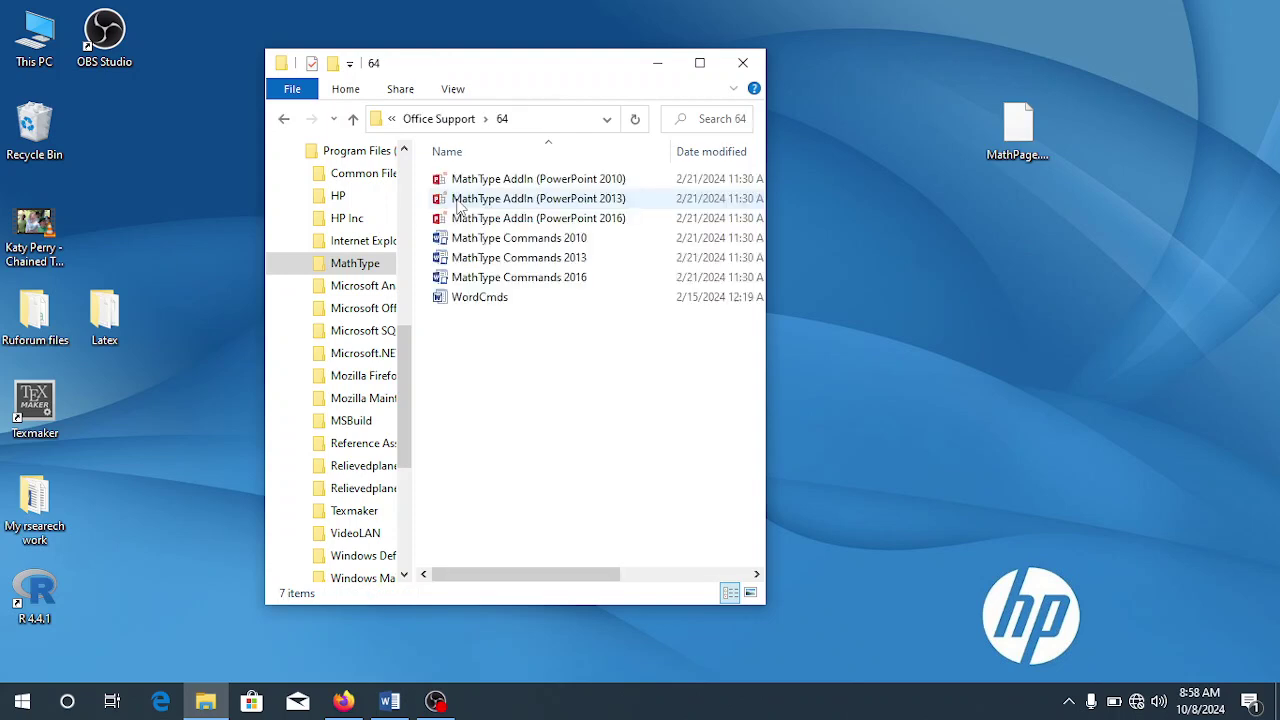
Step: Copy MathType Commands 2016 from Office Support\64 and paste it onto the desktop
{"action": "left_click", "coordinate": [483, 283]}
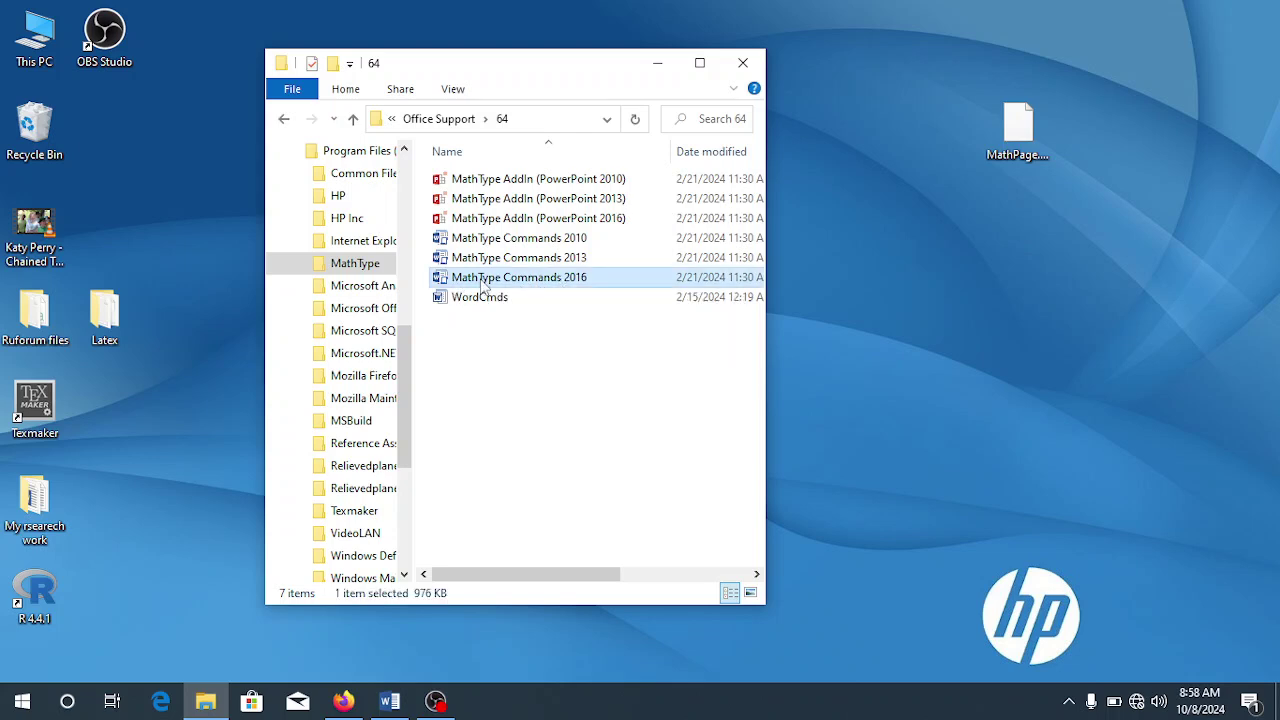
{"action": "right_click", "coordinate": [481, 278]}
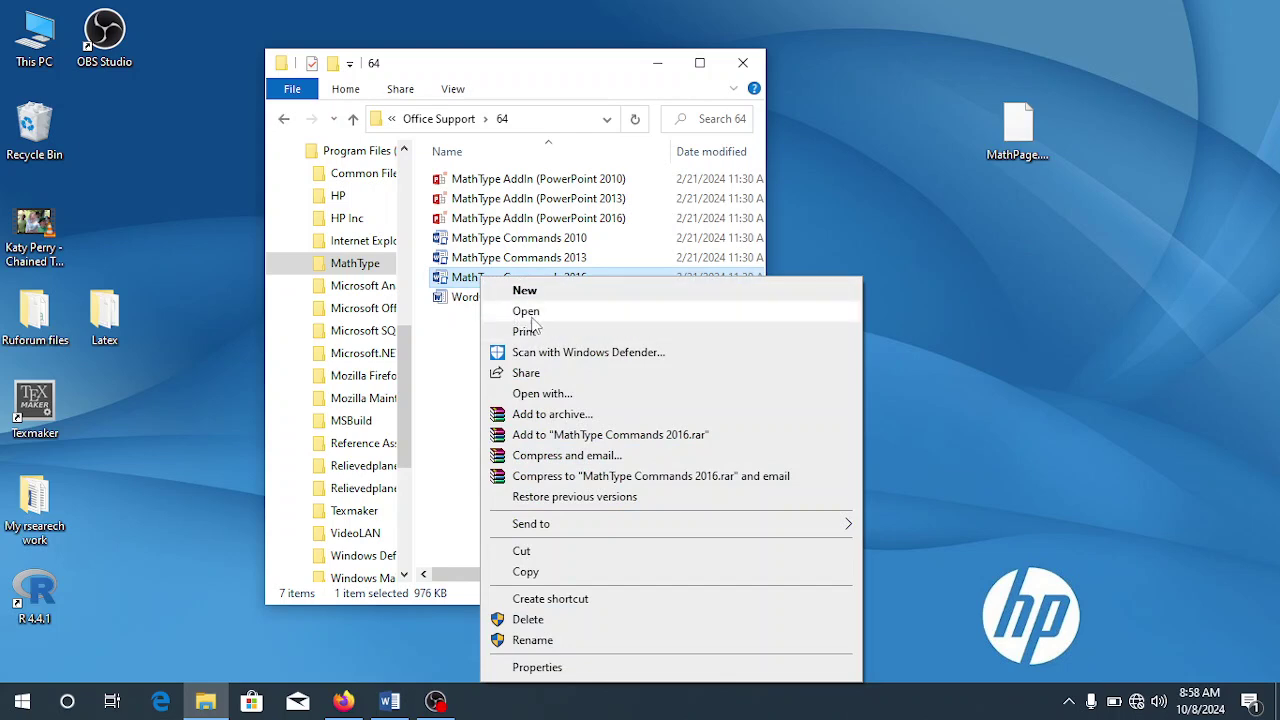
{"action": "left_click", "coordinate": [527, 574]}
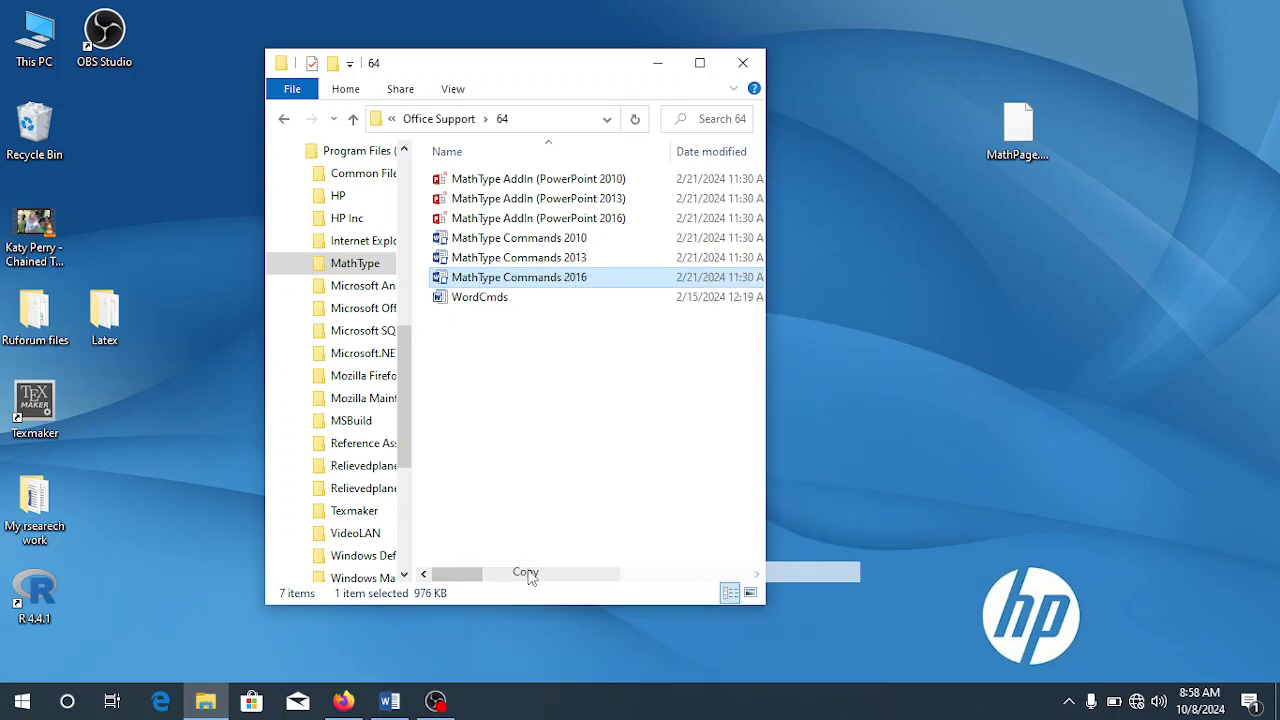
{"action": "left_click", "coordinate": [700, 63]}
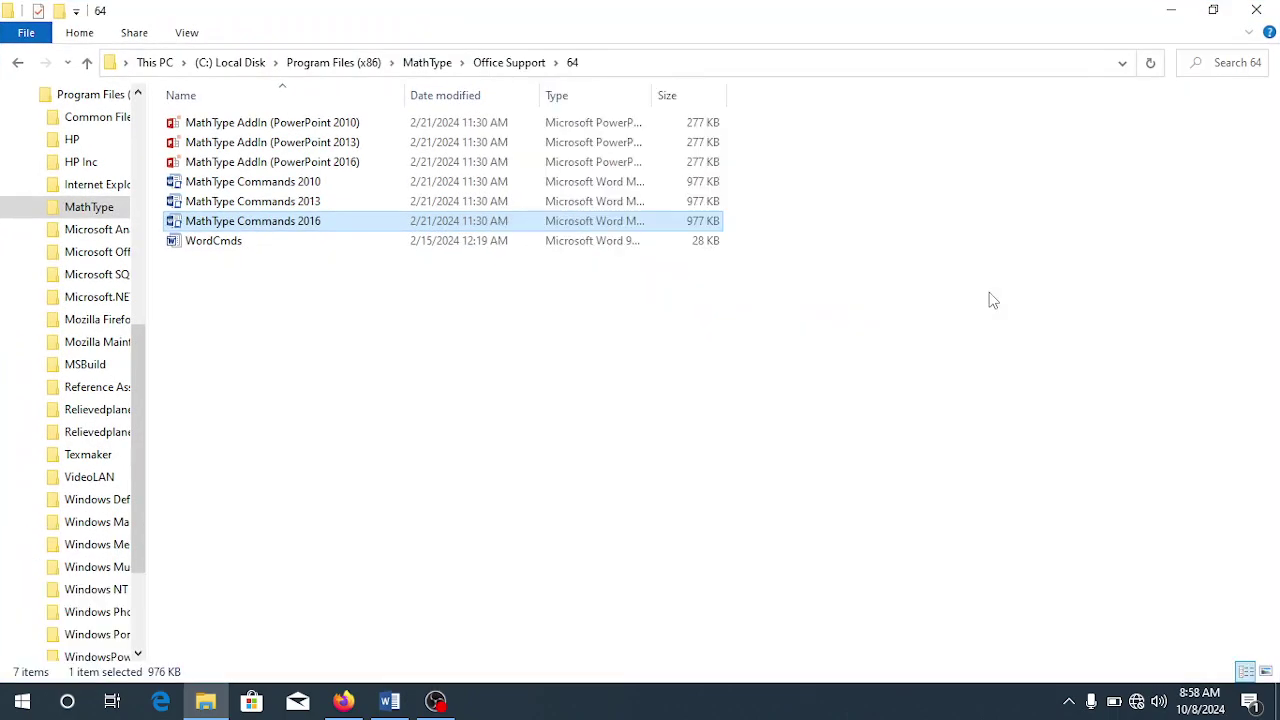
{"action": "left_click", "coordinate": [1166, 14]}
{"action": "right_click", "coordinate": [981, 242]}
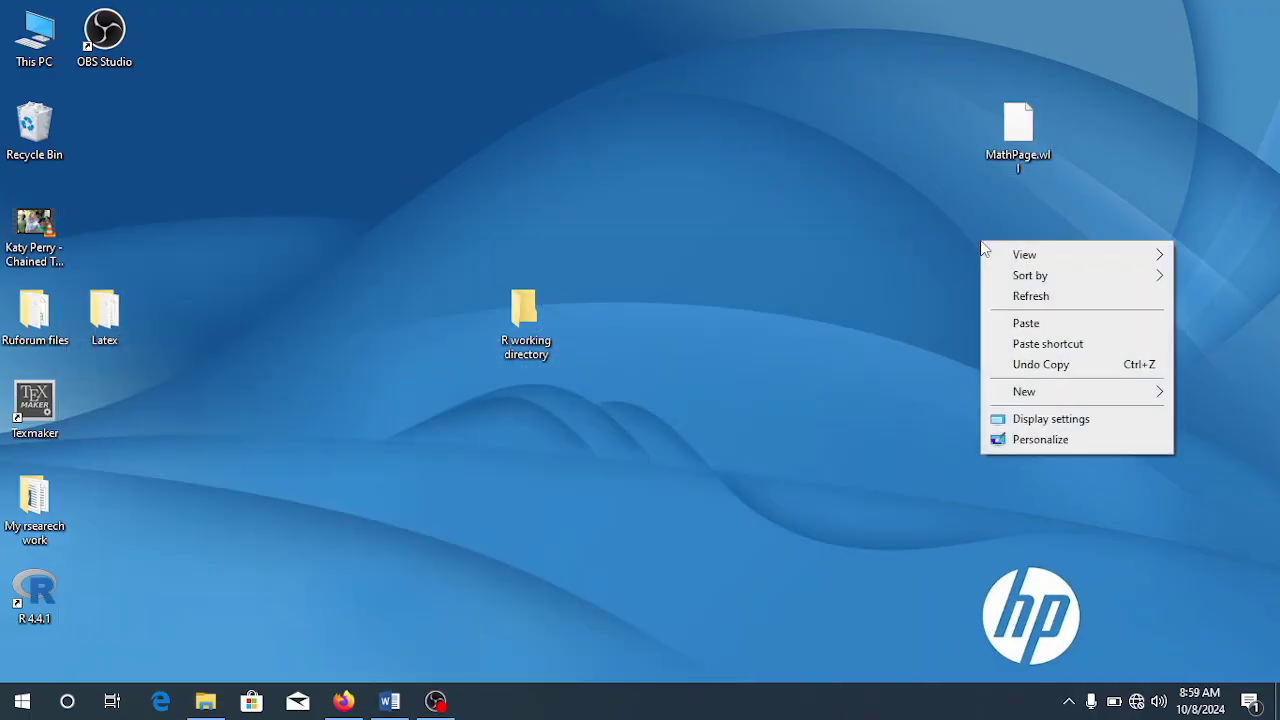
{"action": "left_click", "coordinate": [1025, 323]}
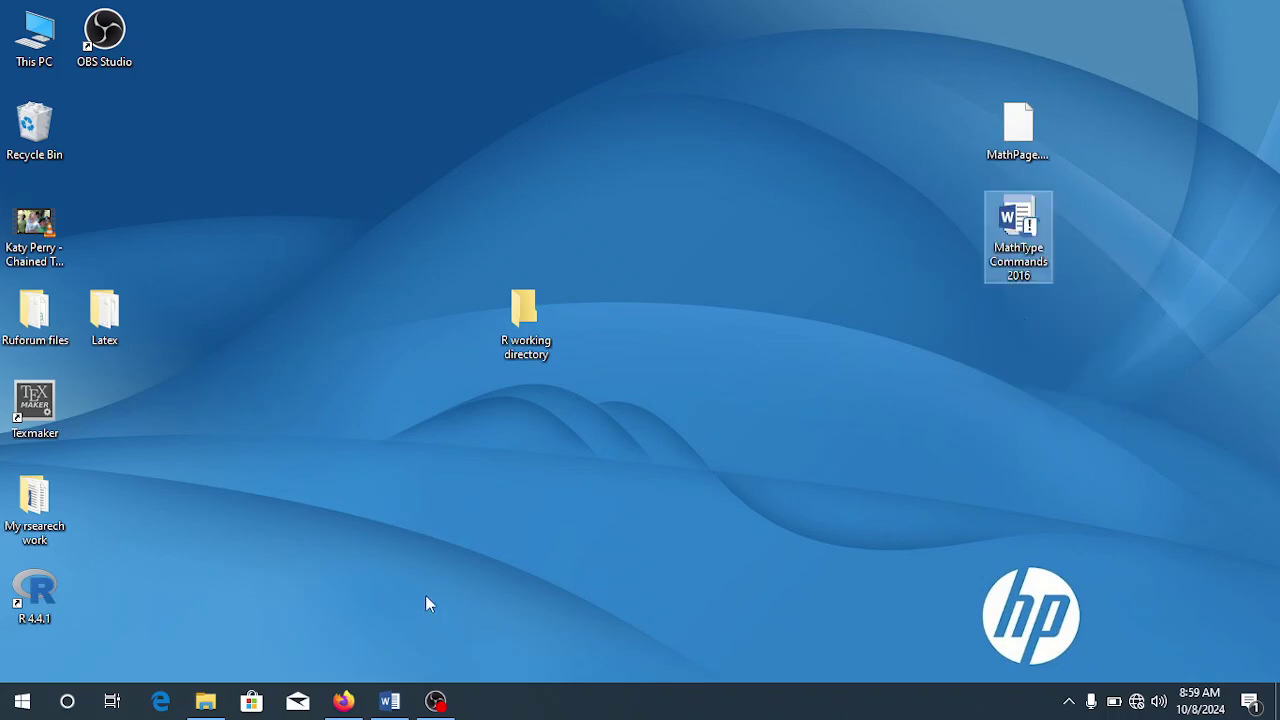
Step: Step File Explorer back through Office Support, MathType and Program Files (x86) to the Latex folder
{"action": "left_click", "coordinate": [204, 703]}
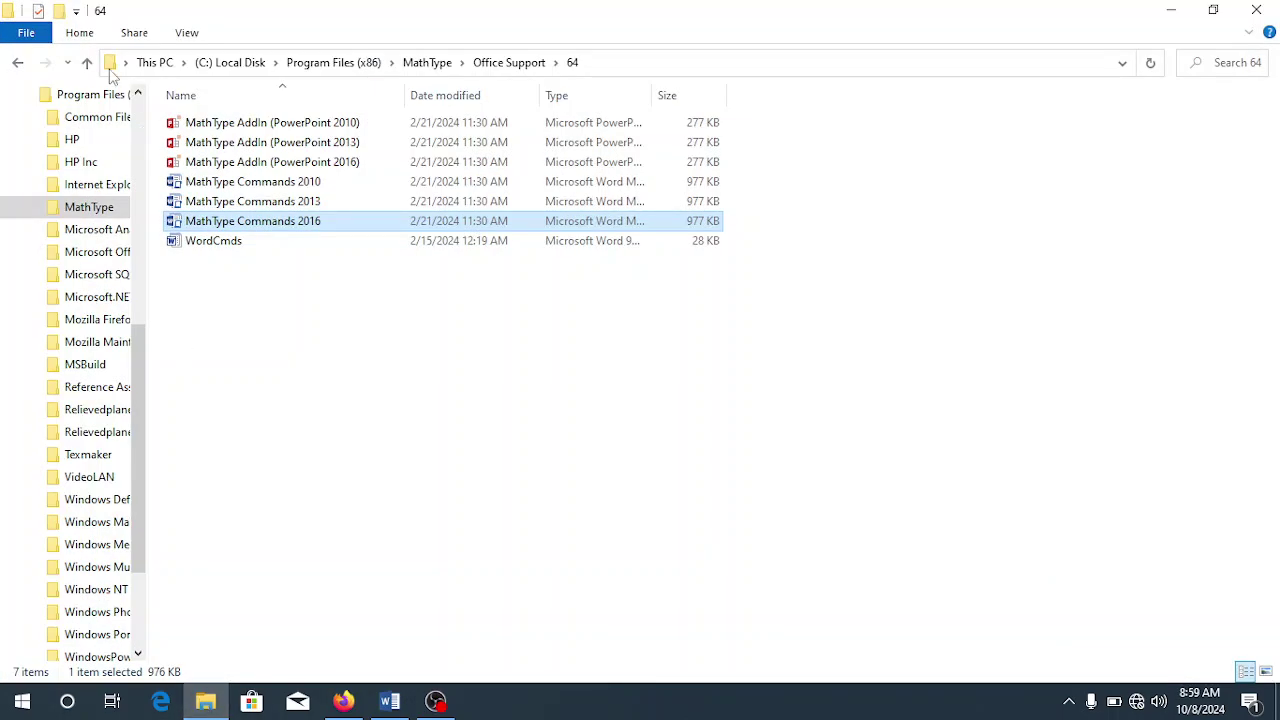
{"action": "left_click", "coordinate": [20, 61]}
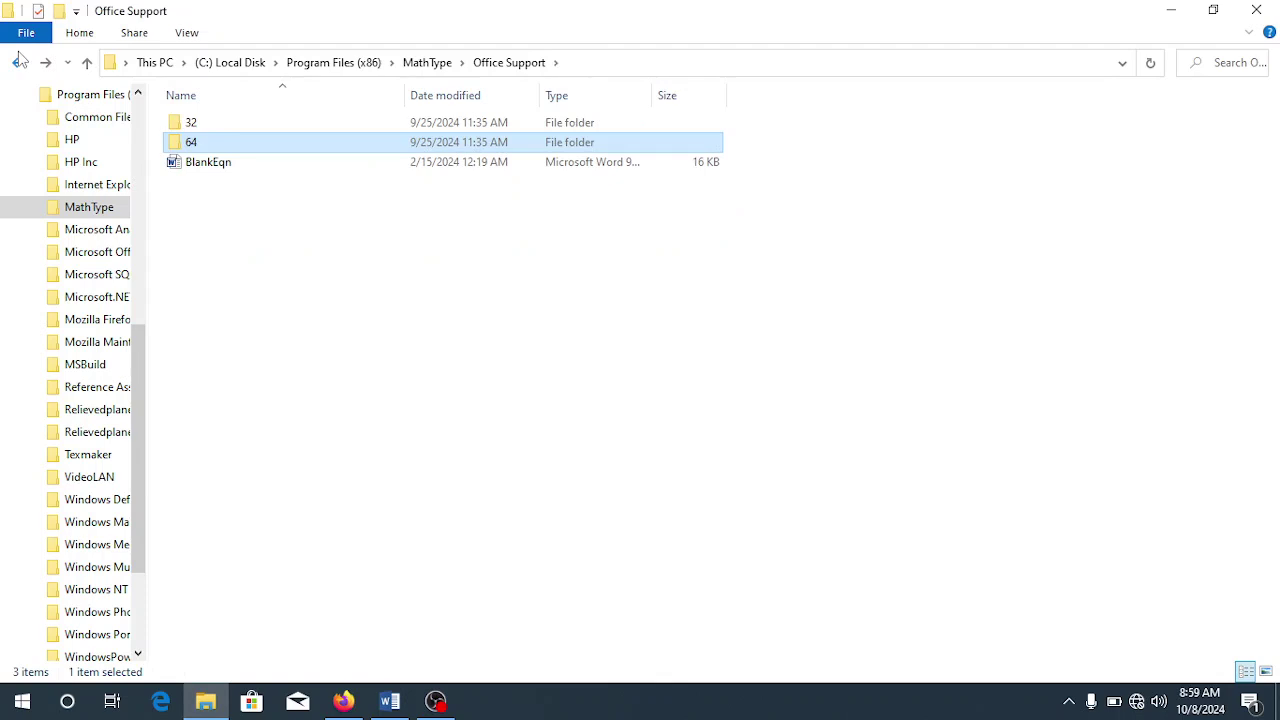
{"action": "left_click", "coordinate": [20, 61]}
{"action": "left_click", "coordinate": [20, 61]}
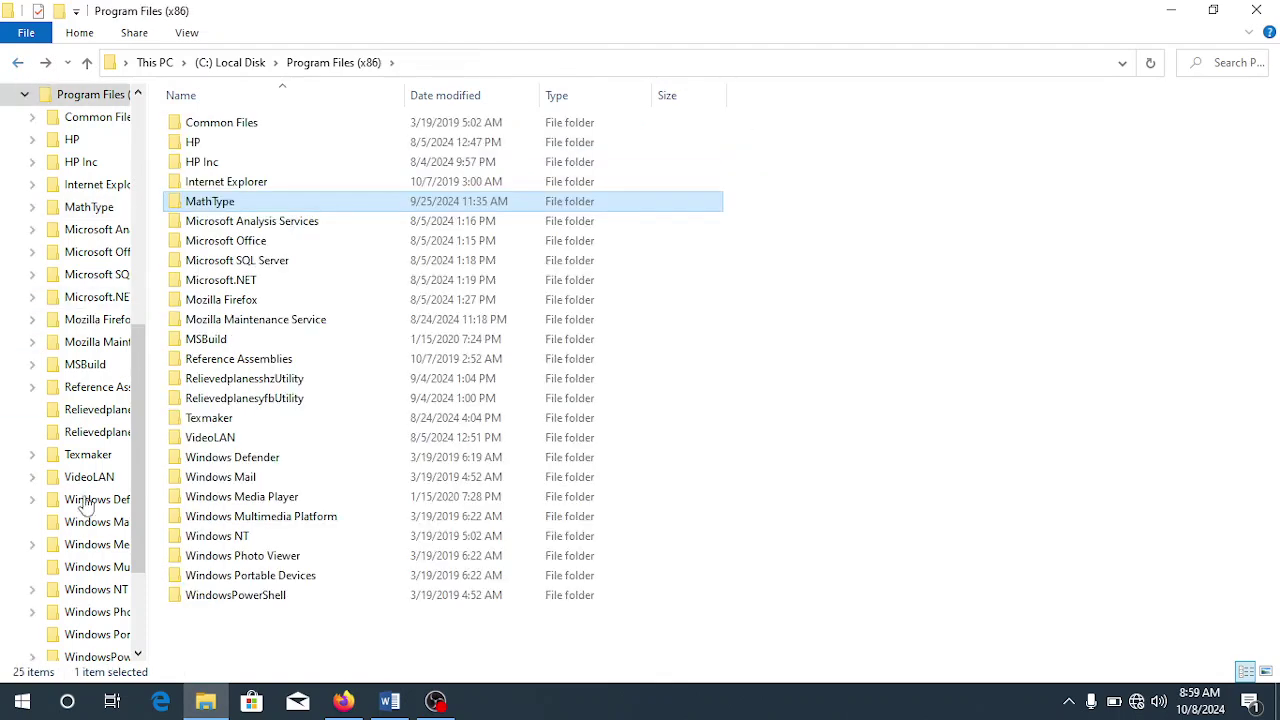
{"action": "left_click", "coordinate": [18, 63]}
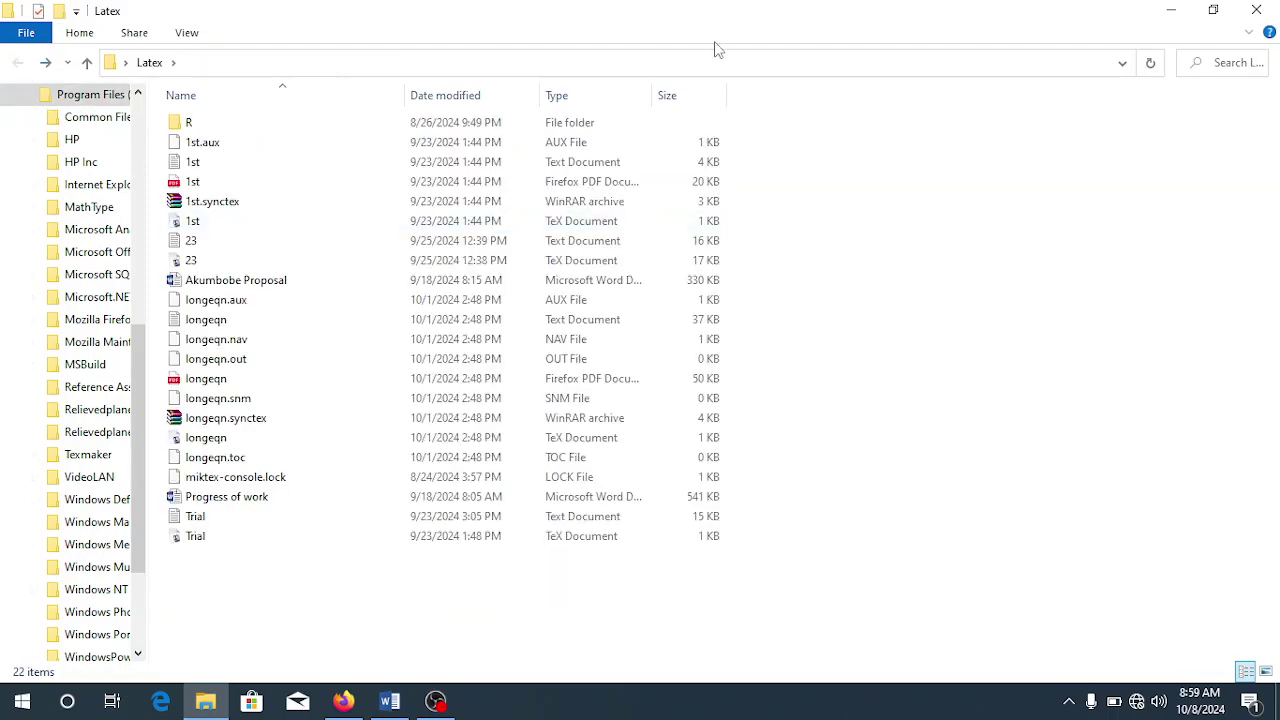
{"action": "left_click", "coordinate": [1173, 10]}
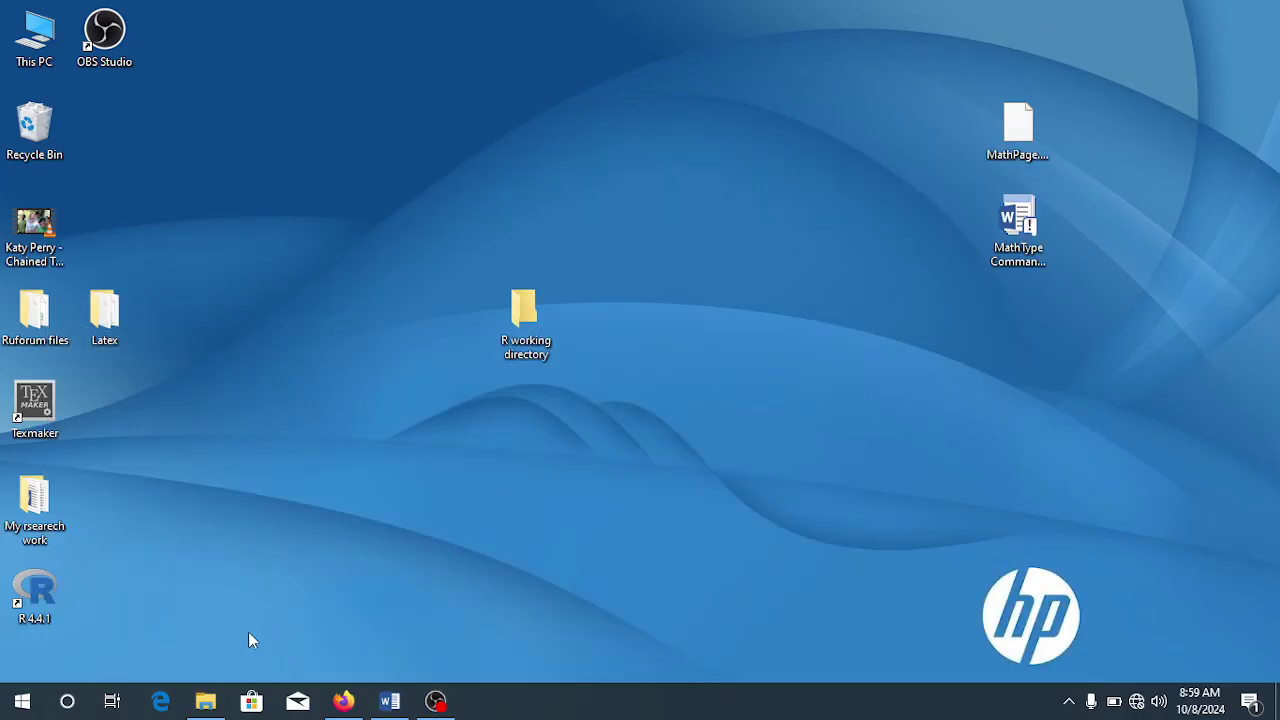
{"action": "left_click", "coordinate": [205, 701]}
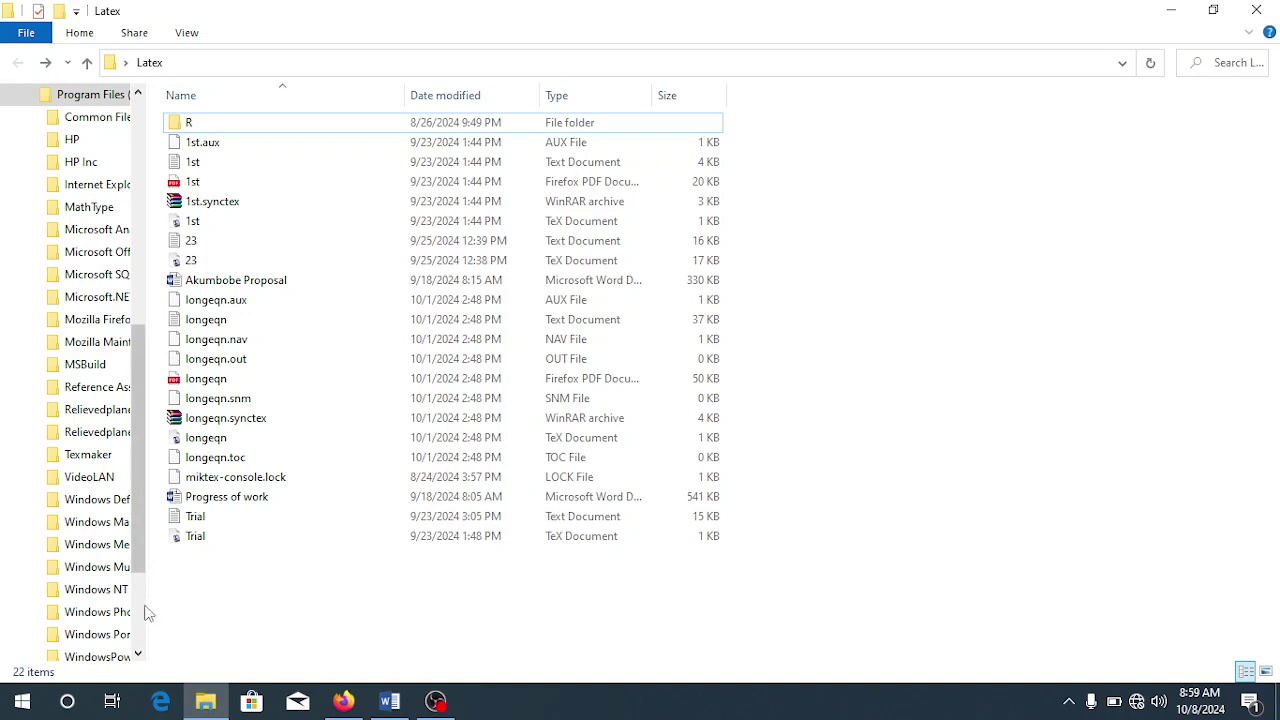
{"action": "scroll", "coordinate": [141, 625], "scroll_direction": "down", "scroll_amount": 1}
{"action": "scroll", "coordinate": [141, 625], "scroll_direction": "down", "scroll_amount": 2}
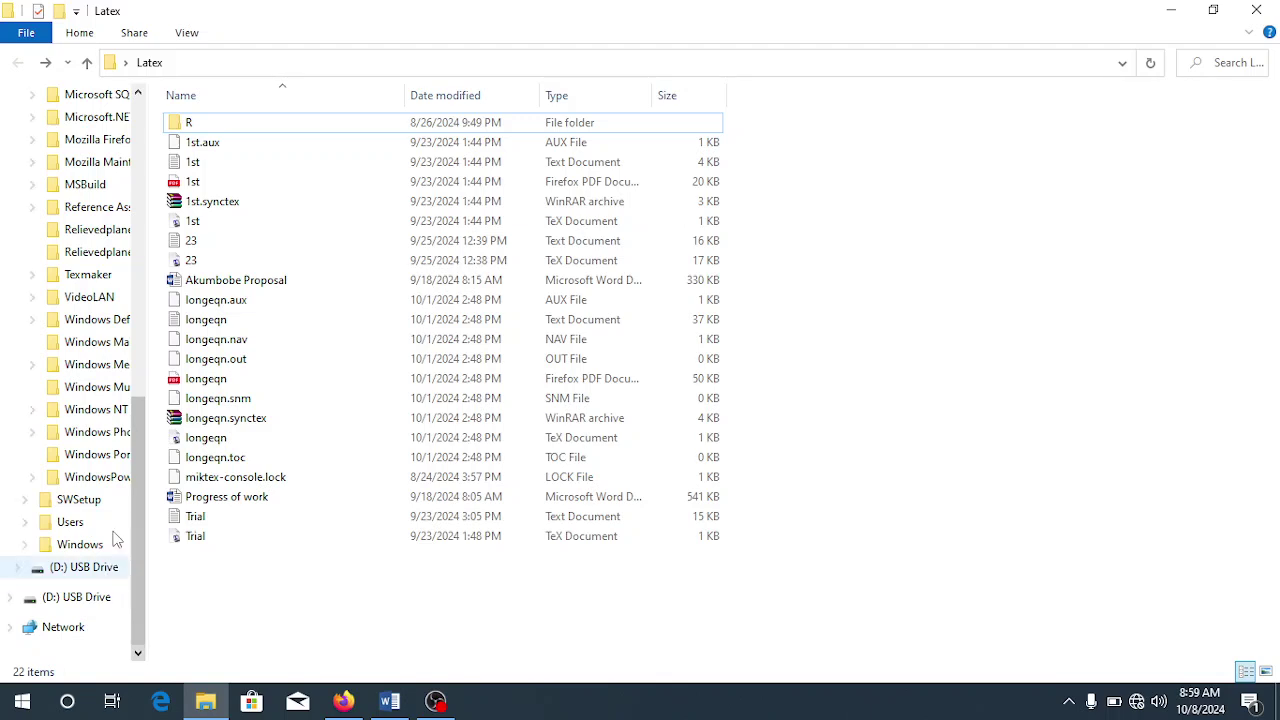
{"action": "scroll", "coordinate": [145, 272], "scroll_direction": "up", "scroll_amount": 8}
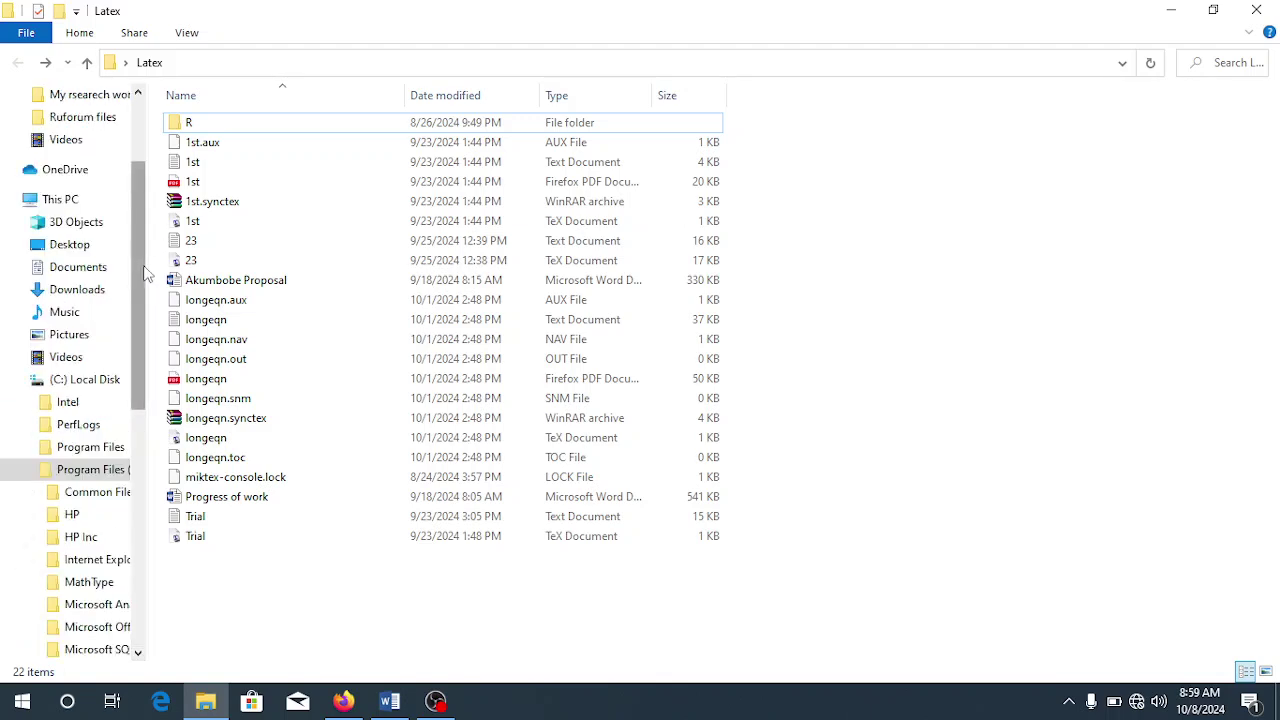
{"action": "scroll", "coordinate": [145, 272], "scroll_direction": "up", "scroll_amount": 3}
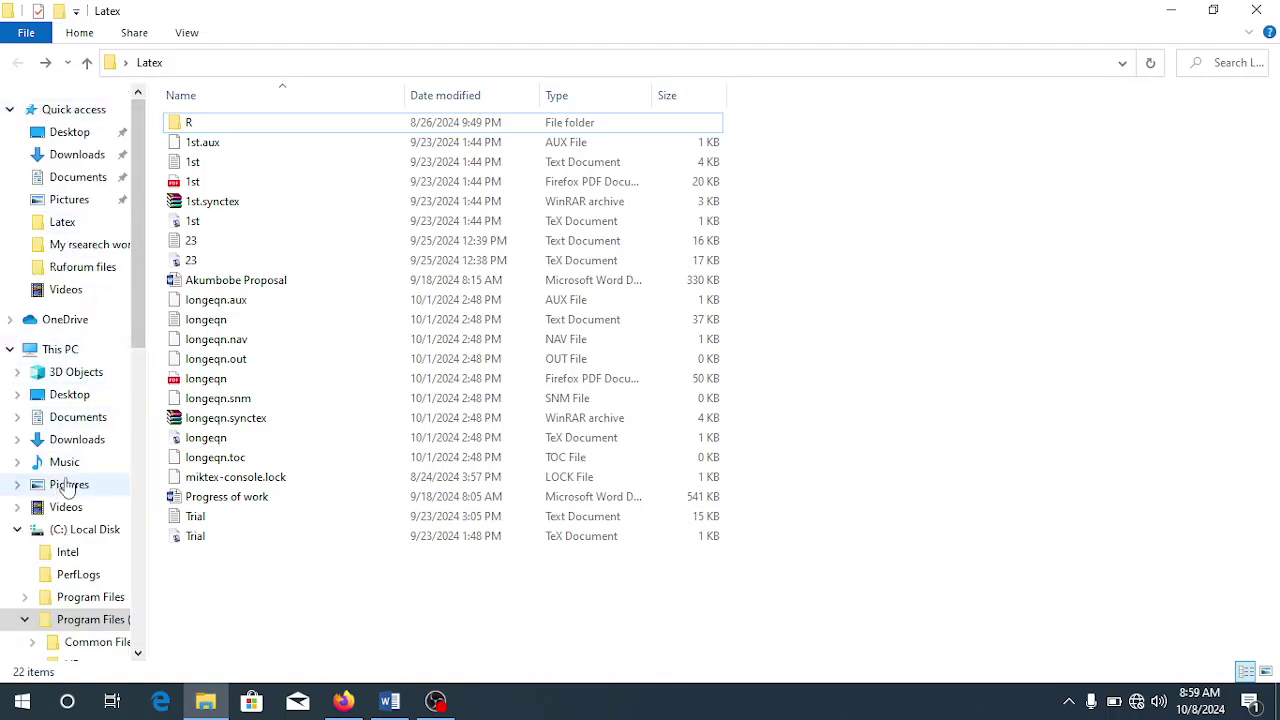
Step: Open C: > Program Files > Microsoft Office > Office16 > STARTUP
{"action": "double_click", "coordinate": [78, 535]}
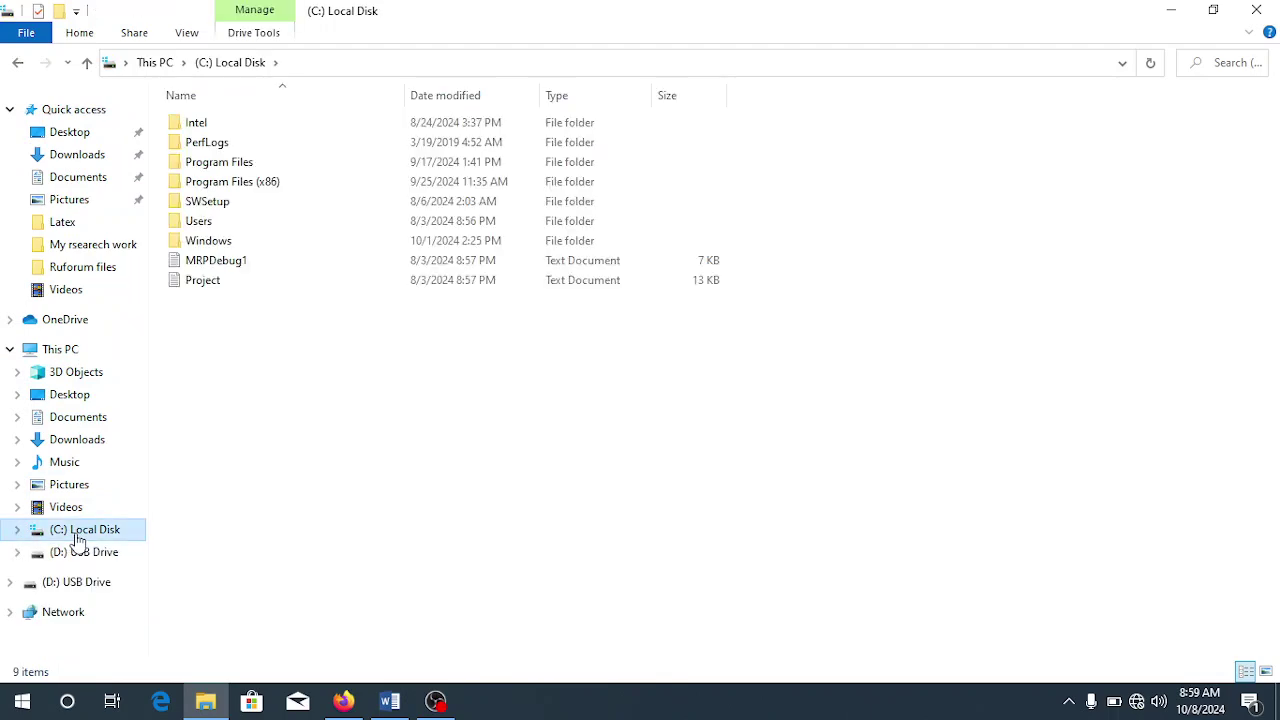
{"action": "double_click", "coordinate": [243, 165]}
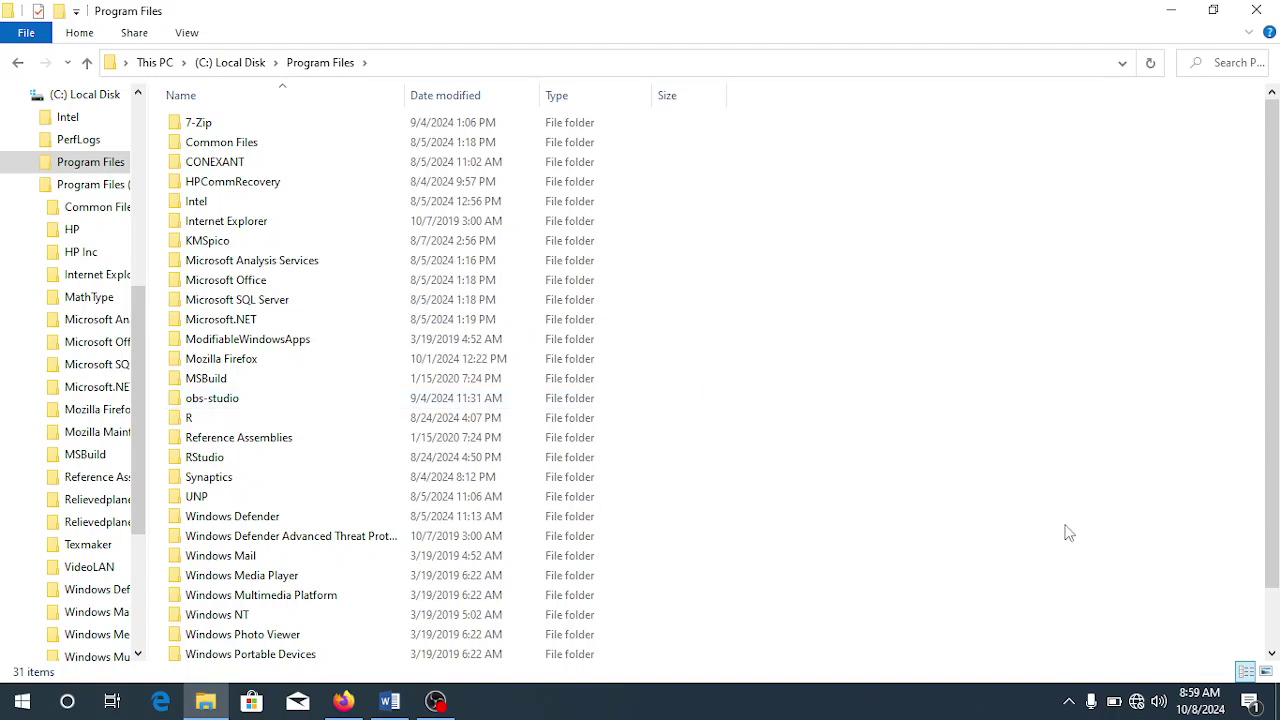
{"action": "left_click", "coordinate": [1272, 652]}
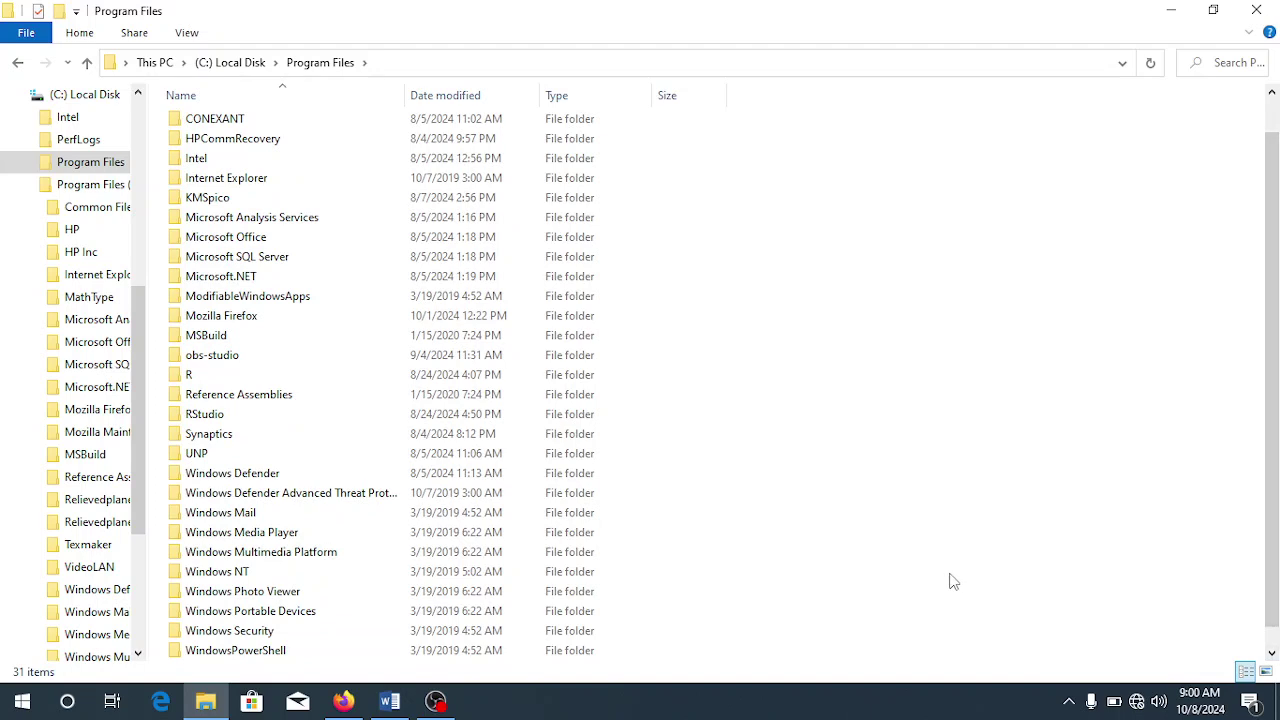
{"action": "double_click", "coordinate": [267, 237]}
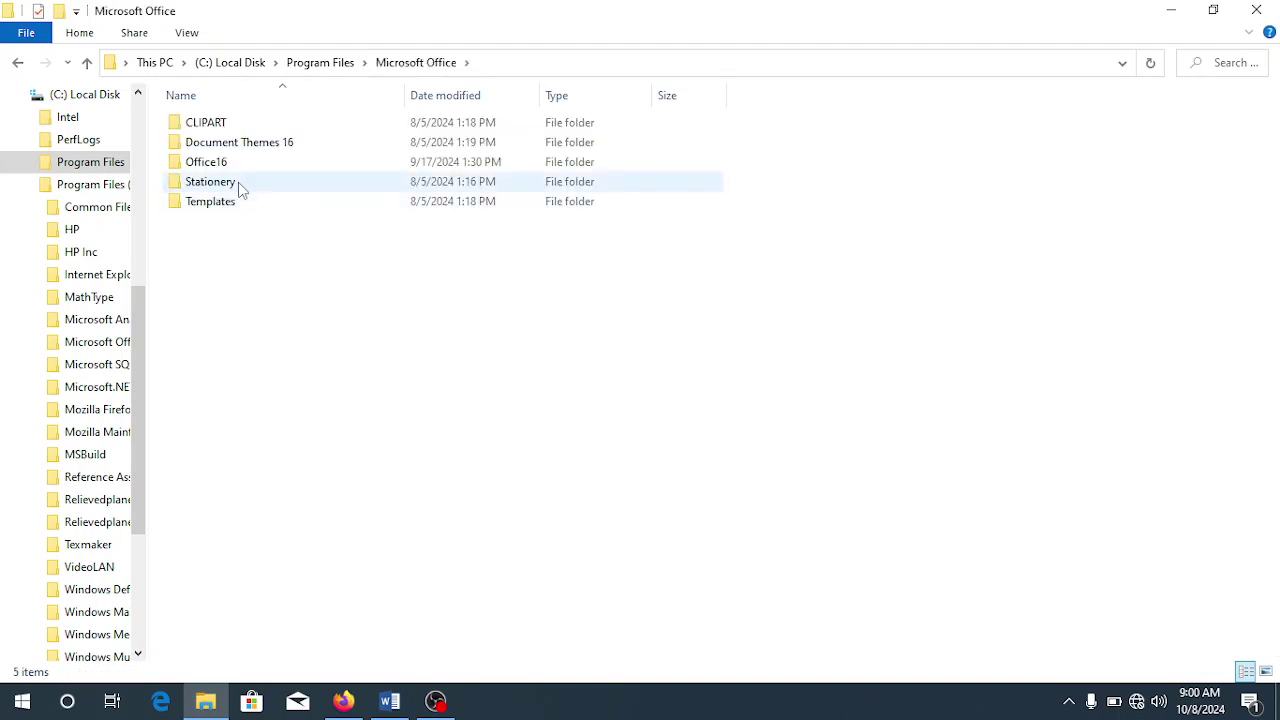
{"action": "double_click", "coordinate": [224, 168]}
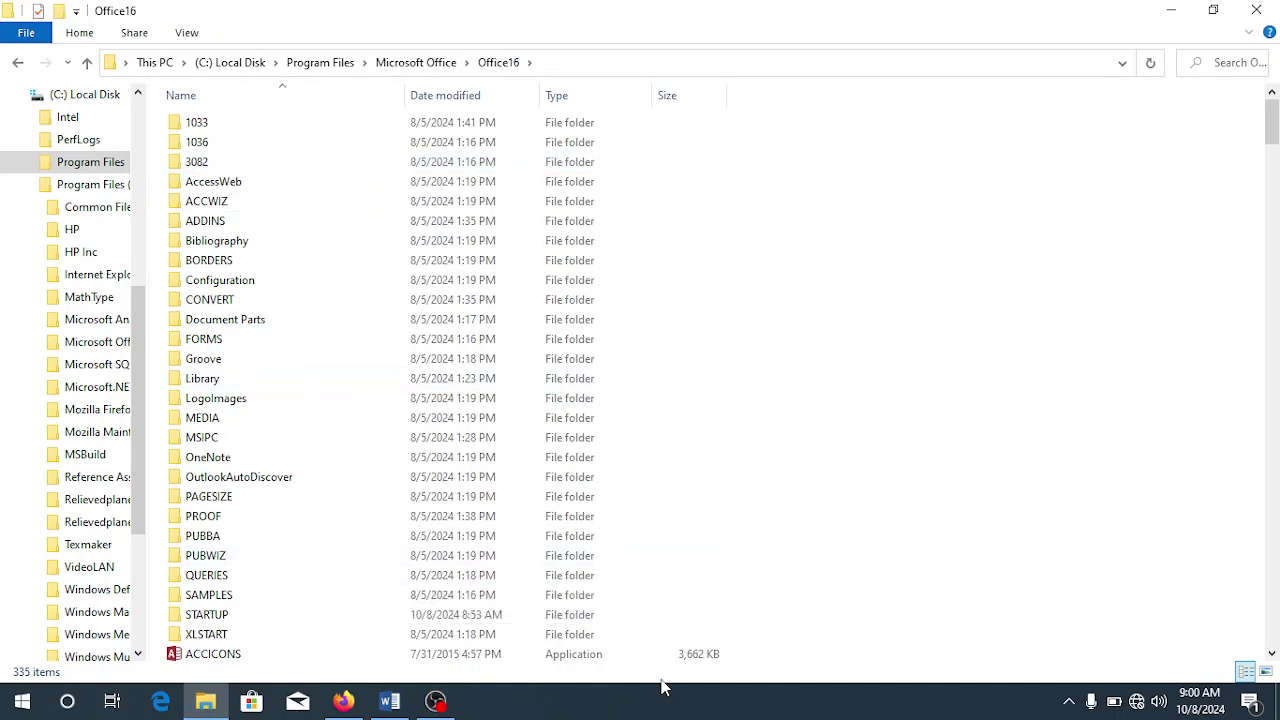
{"action": "double_click", "coordinate": [207, 616]}
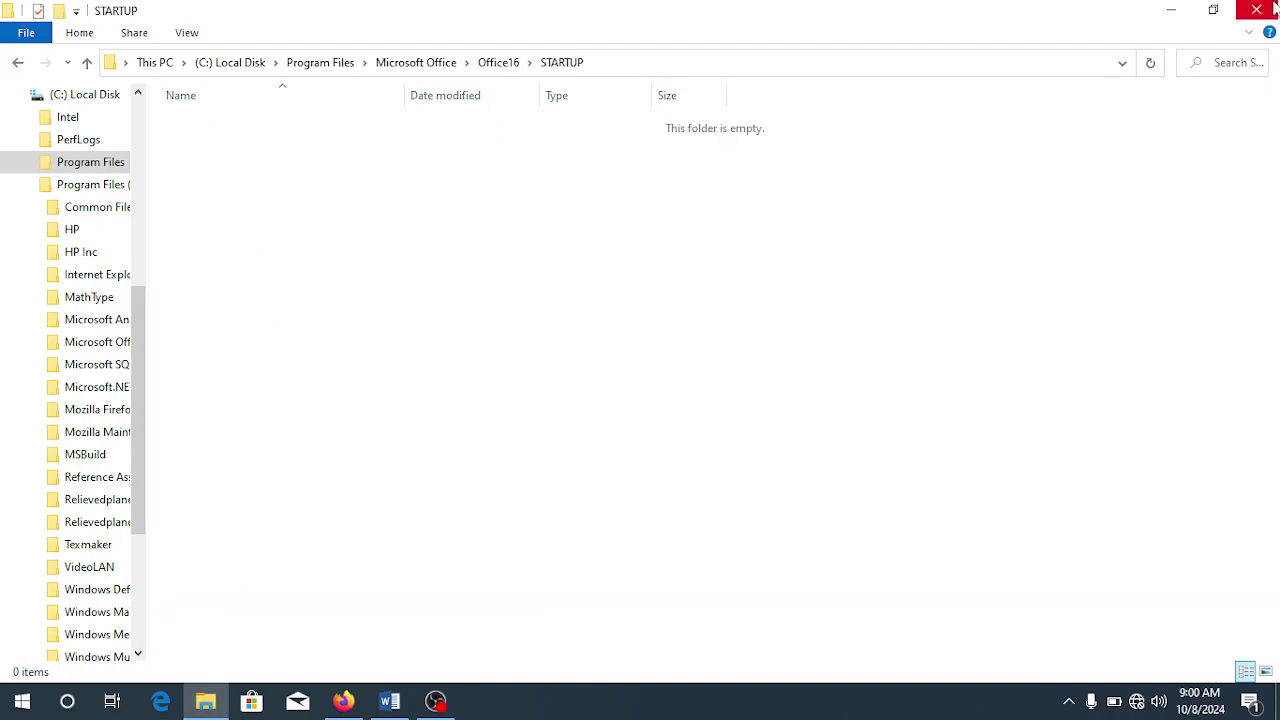
Step: Select MathPage.wll and MathType Commands 2016 on the desktop and copy them
{"action": "left_click", "coordinate": [1214, 12]}
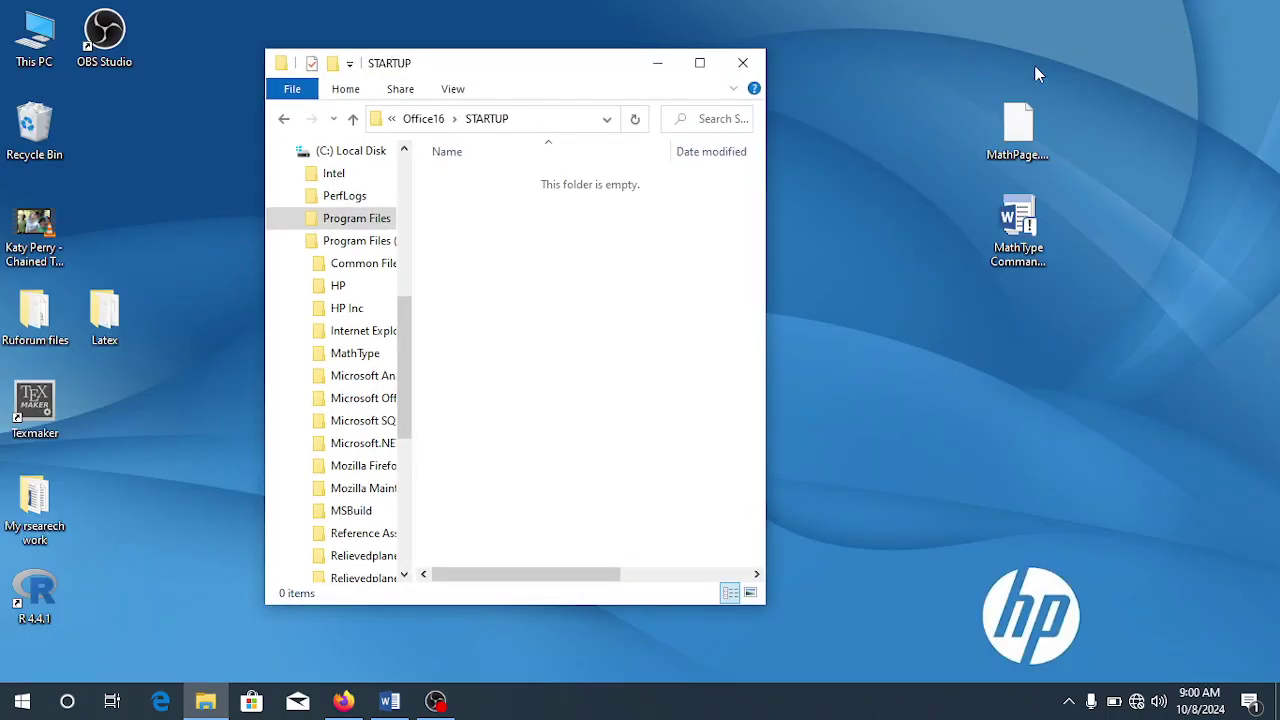
{"action": "left_click_drag", "start_coordinate": [969, 82], "coordinate": [1035, 248]}
{"action": "right_click", "coordinate": [1035, 248]}
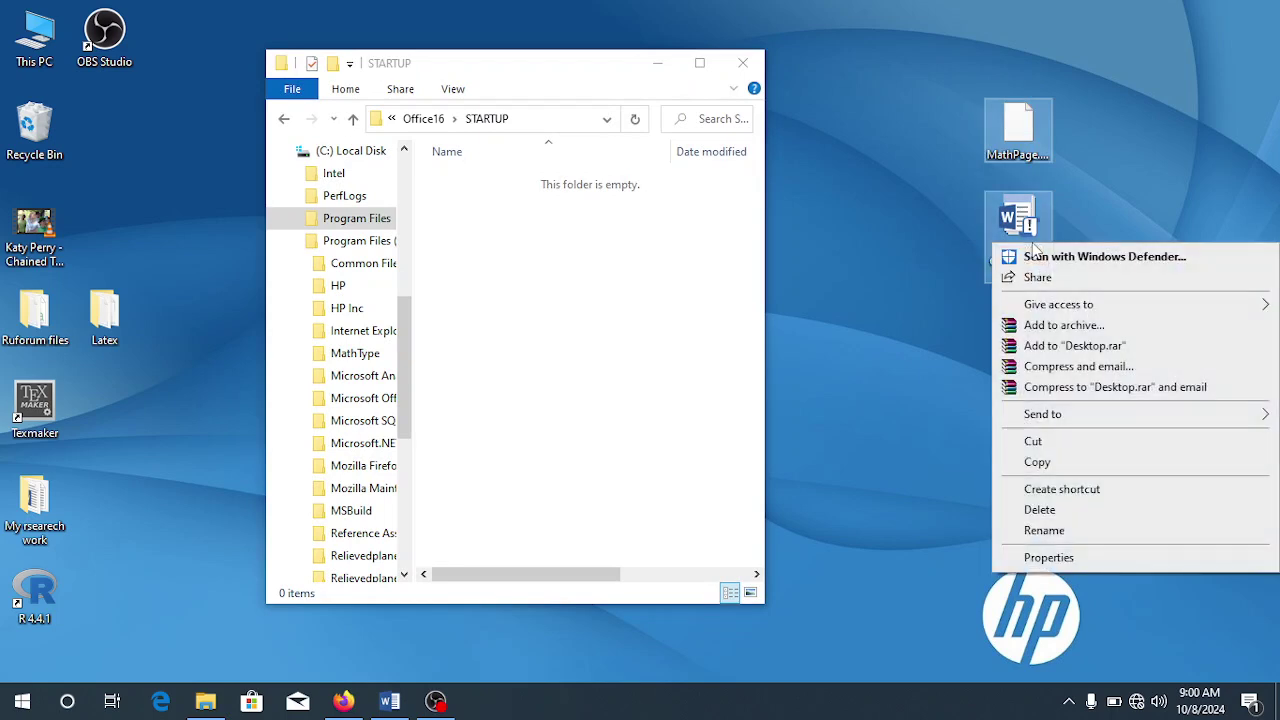
{"action": "left_click", "coordinate": [1037, 462]}
Step: Paste both files into STARTUP, approve administrator permission for each, and close the window
{"action": "left_click", "coordinate": [551, 274]}
{"action": "right_click", "coordinate": [548, 270]}
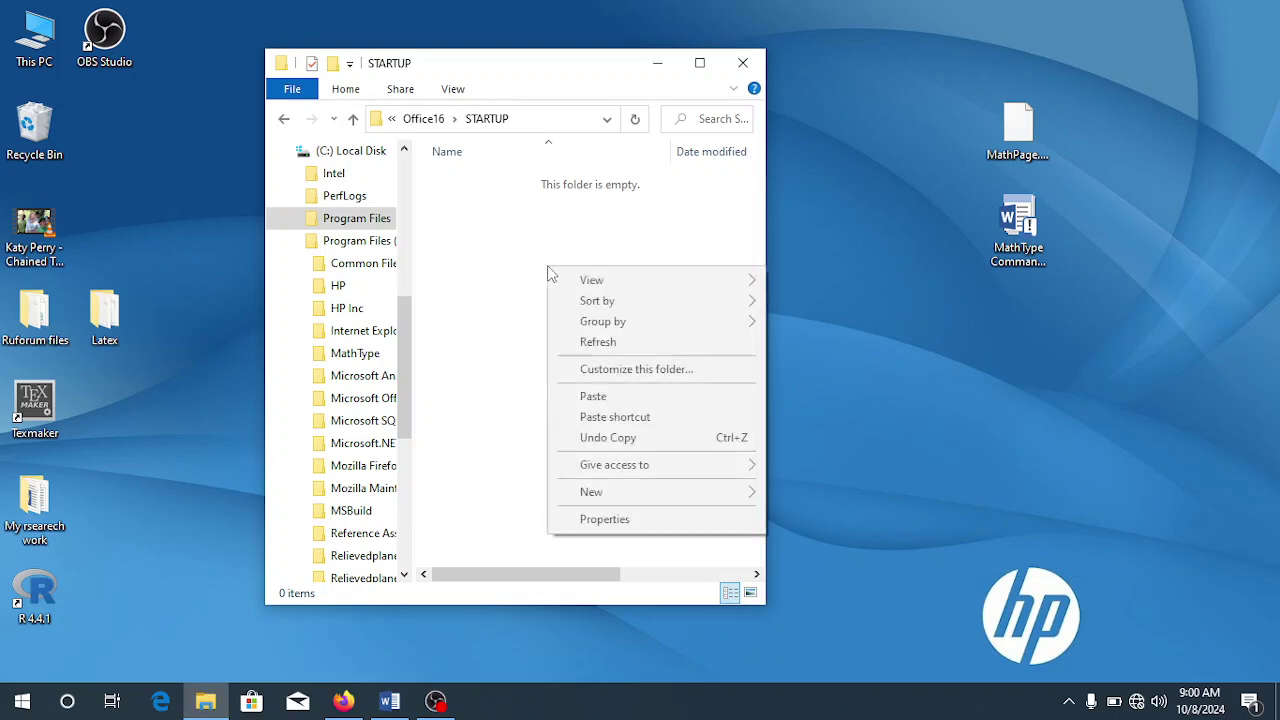
{"action": "left_click", "coordinate": [593, 398]}
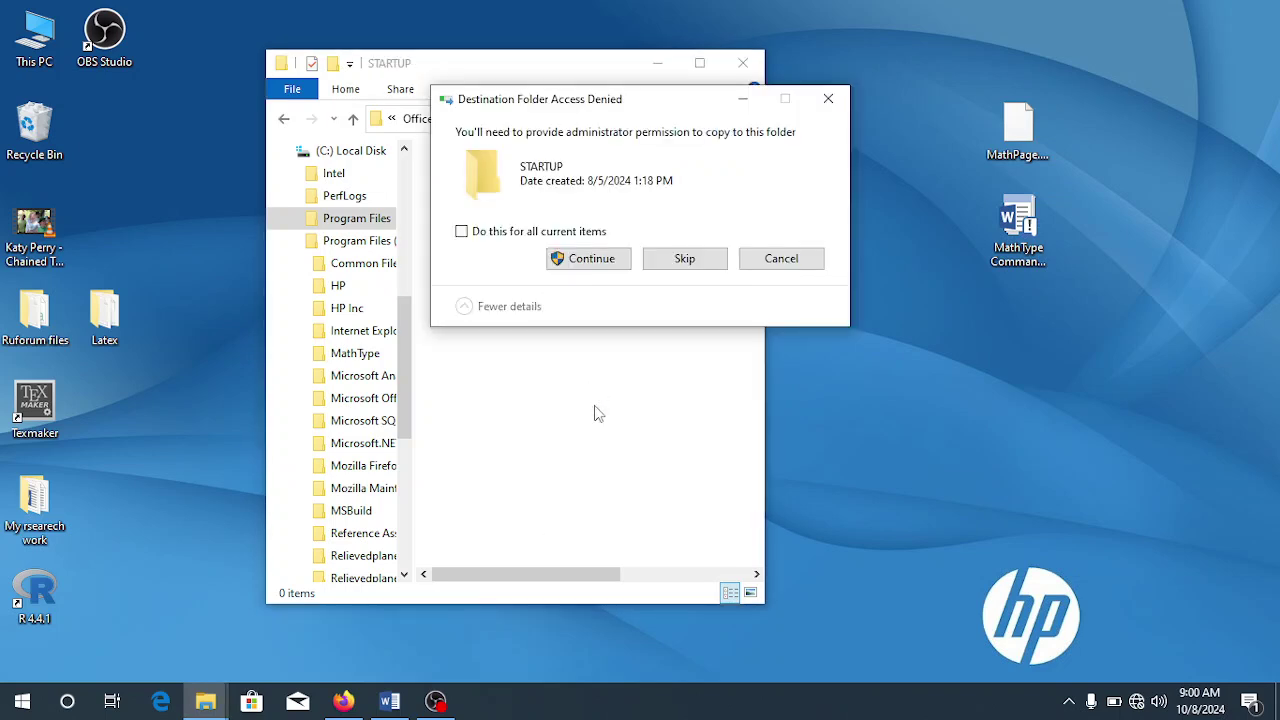
{"action": "left_click", "coordinate": [607, 260]}
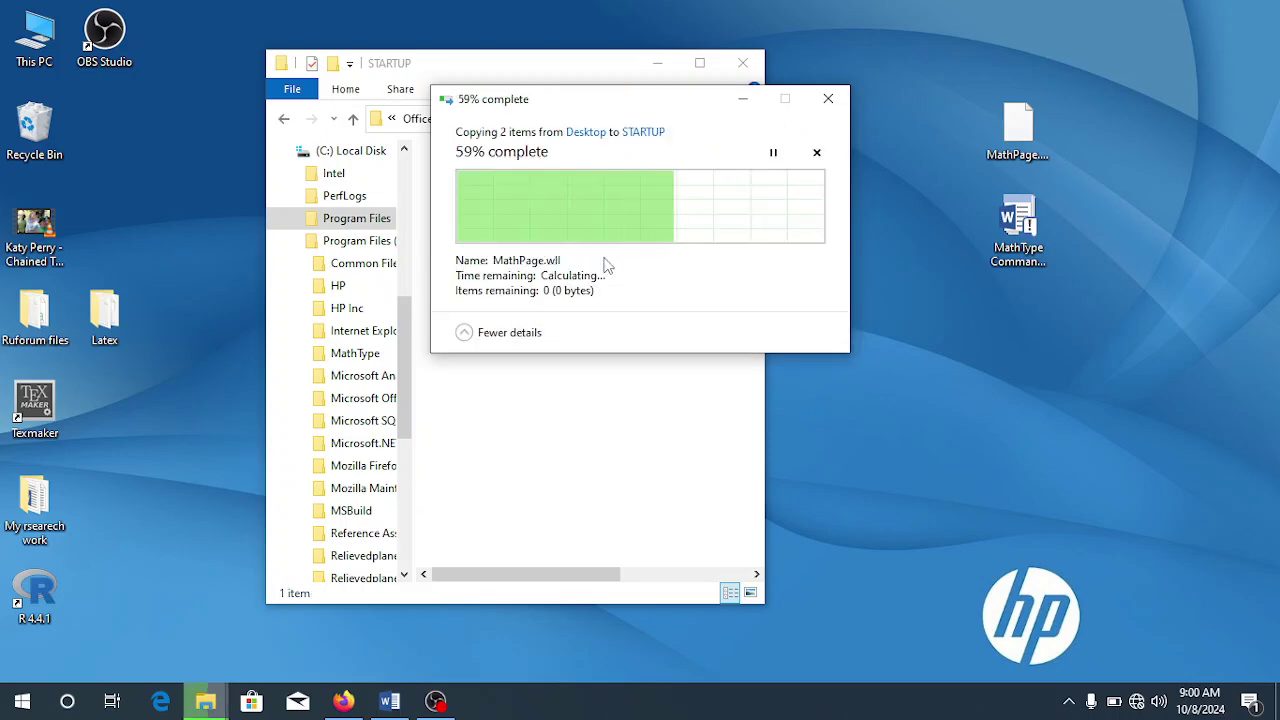
{"action": "left_click", "coordinate": [703, 60]}
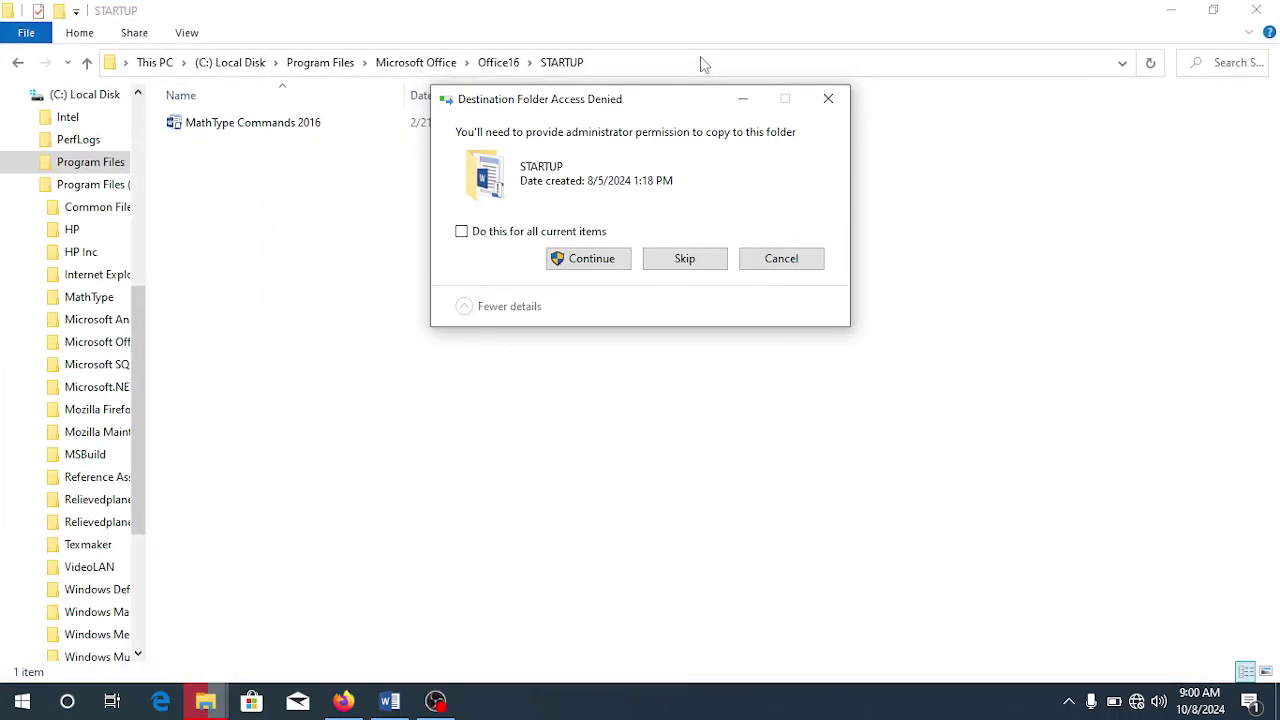
{"action": "left_click", "coordinate": [601, 259]}
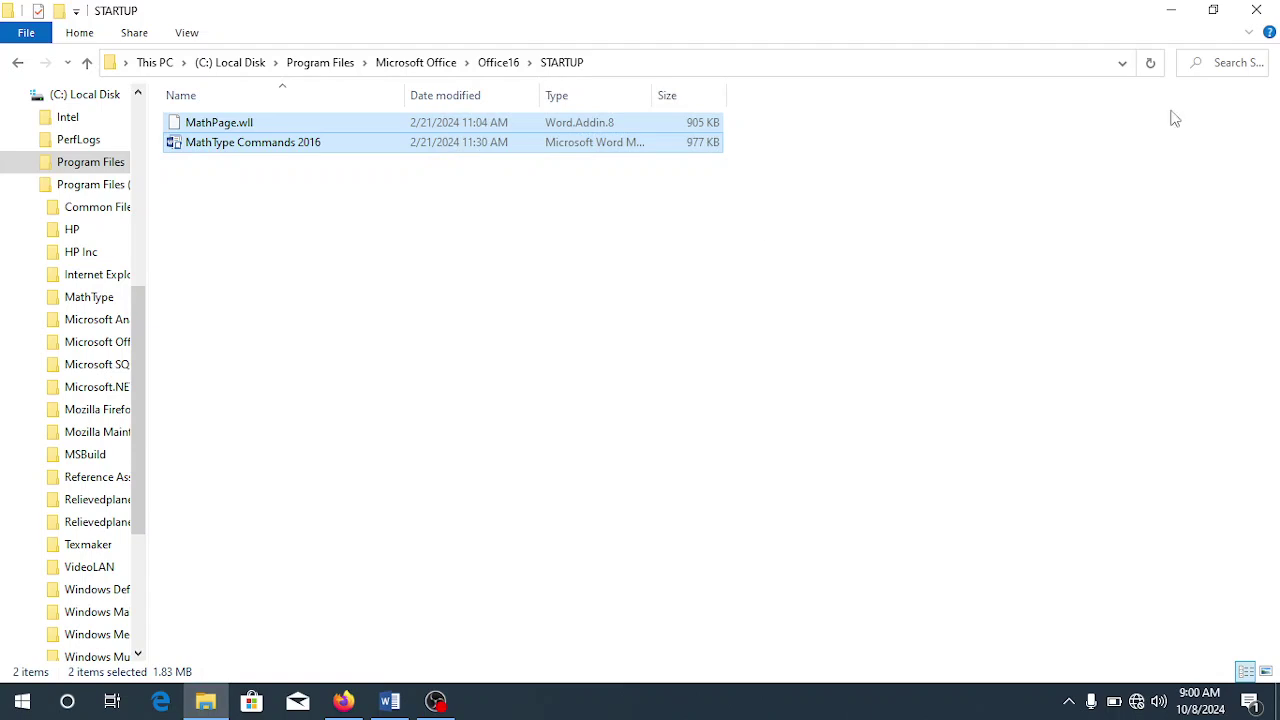
{"action": "left_click", "coordinate": [1256, 12]}
Step: Close Word, relaunch Word 2016 through a Start search for 'word', and pick Blank document
{"action": "left_click", "coordinate": [389, 701]}
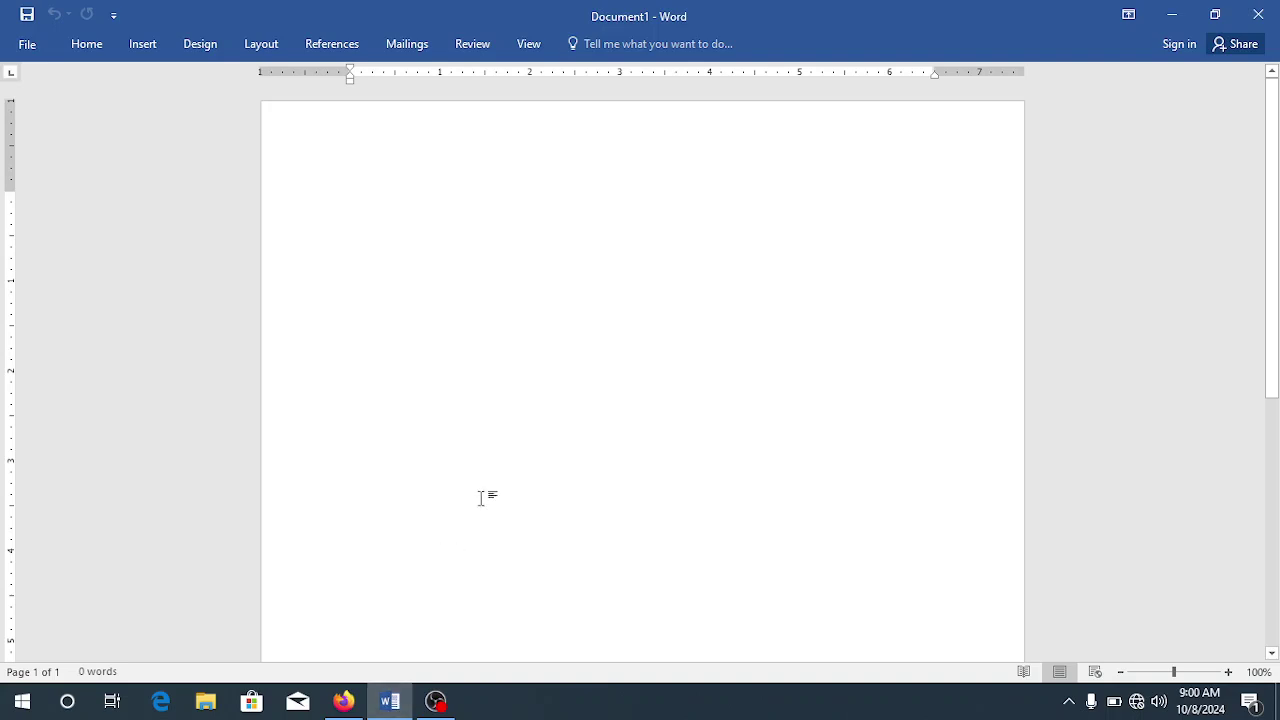
{"action": "left_click", "coordinate": [1258, 14]}
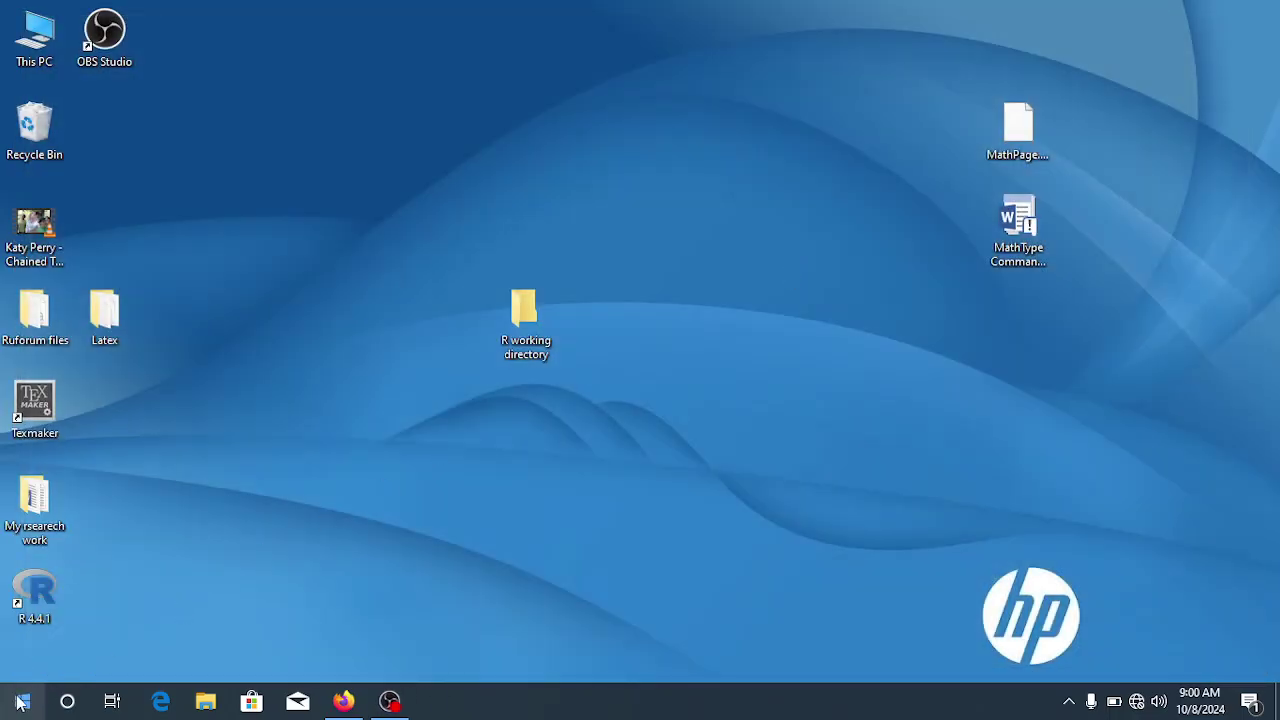
{"action": "left_click", "coordinate": [22, 703]}
{"action": "left_click", "coordinate": [26, 706]}
{"action": "left_click", "coordinate": [26, 706]}
{"action": "type", "text": "word"}
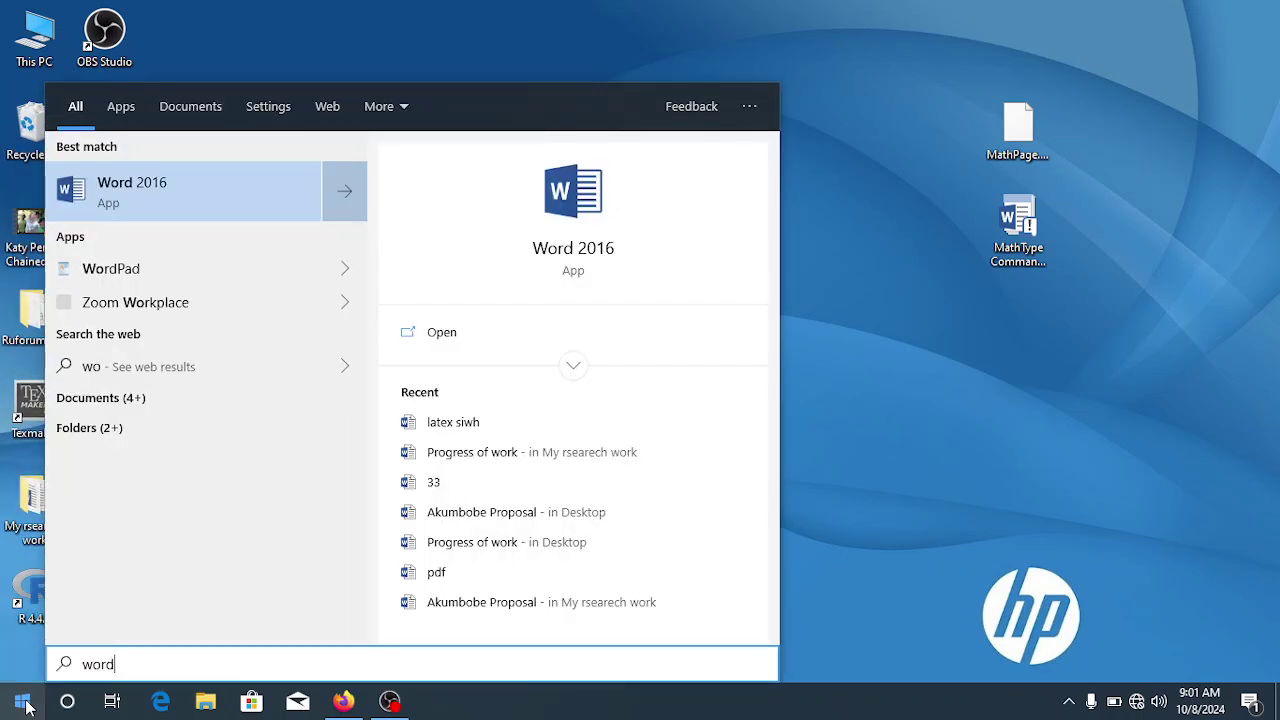
{"action": "left_click", "coordinate": [217, 186]}
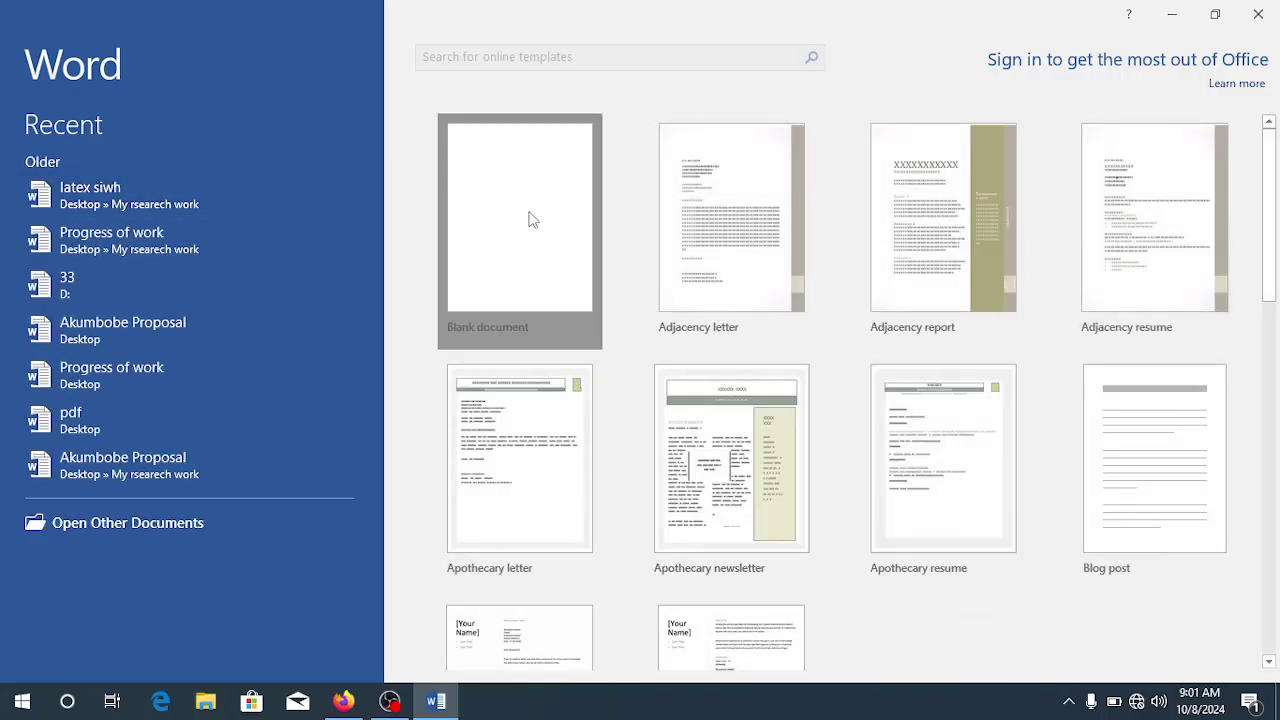
{"action": "left_click", "coordinate": [533, 220]}
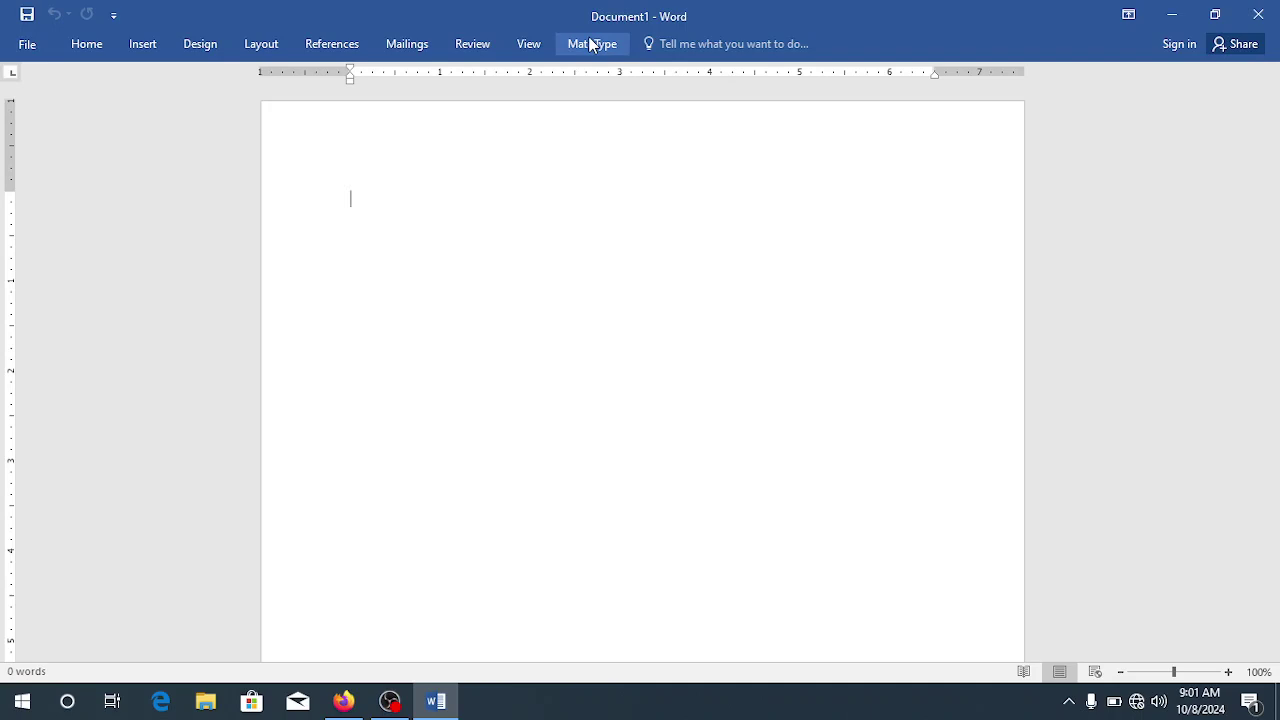
Step: Insert an inline equation from the MathType tab and dismiss the Preferences Problem warning
{"action": "left_click", "coordinate": [591, 44]}
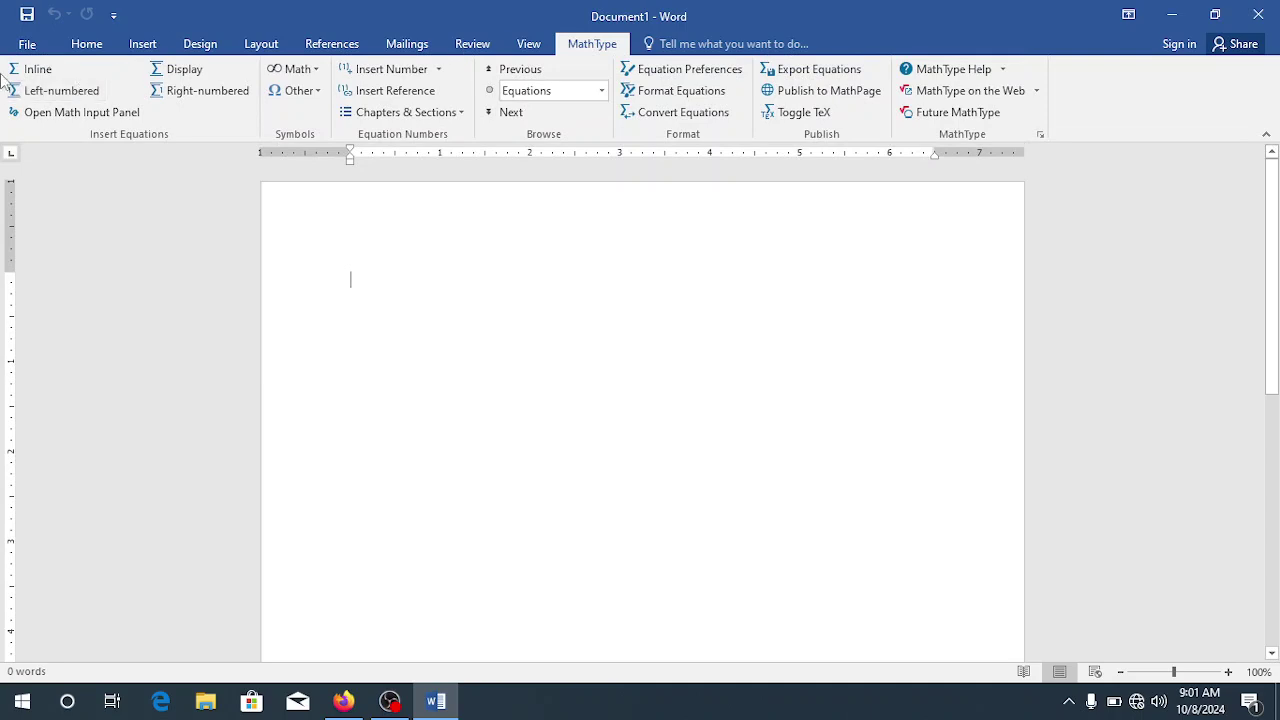
{"action": "left_click", "coordinate": [40, 69]}
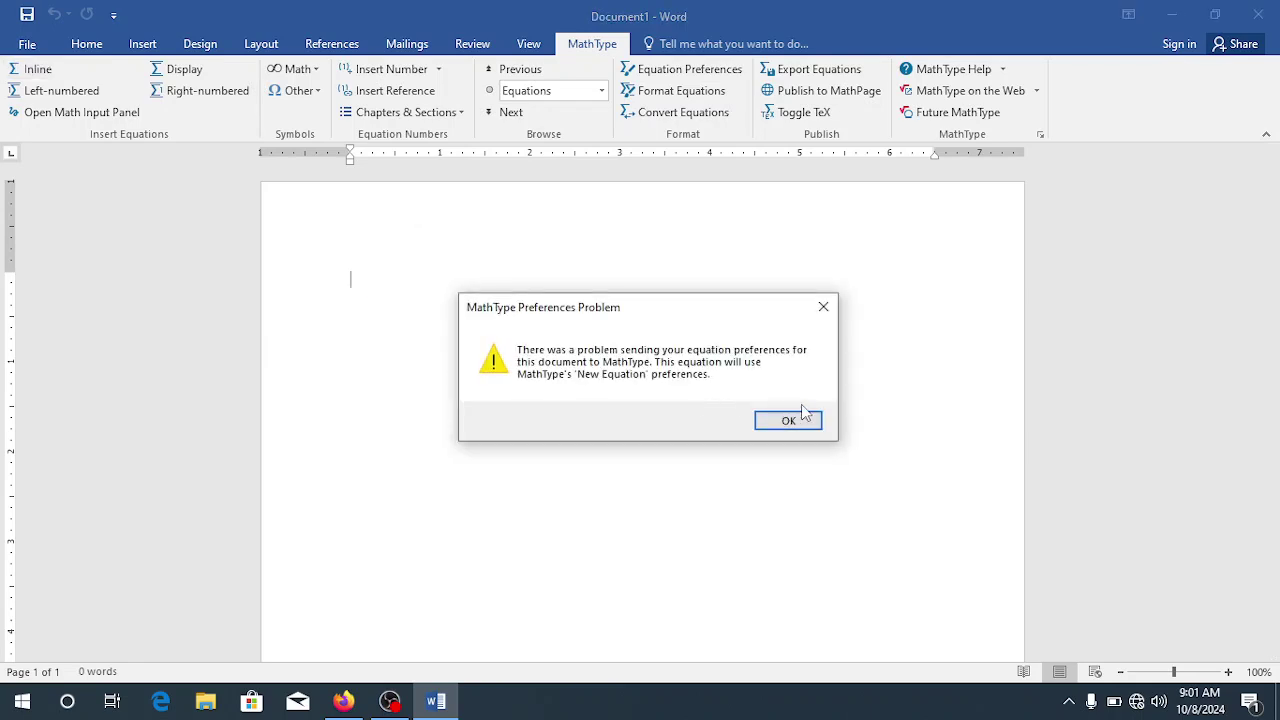
{"action": "left_click", "coordinate": [789, 419]}
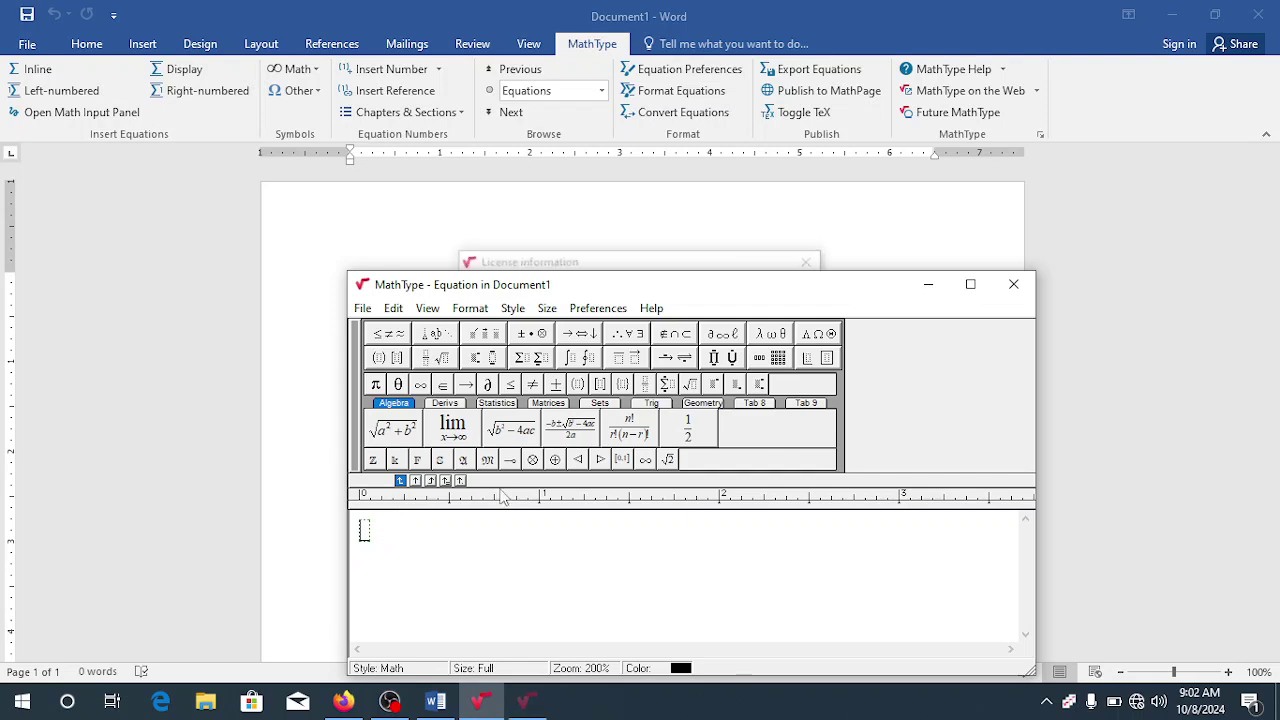
Step: Continue the MathType trial and build y = √(a²+b²) followed by the quadratic formula
{"action": "left_click", "coordinate": [631, 262]}
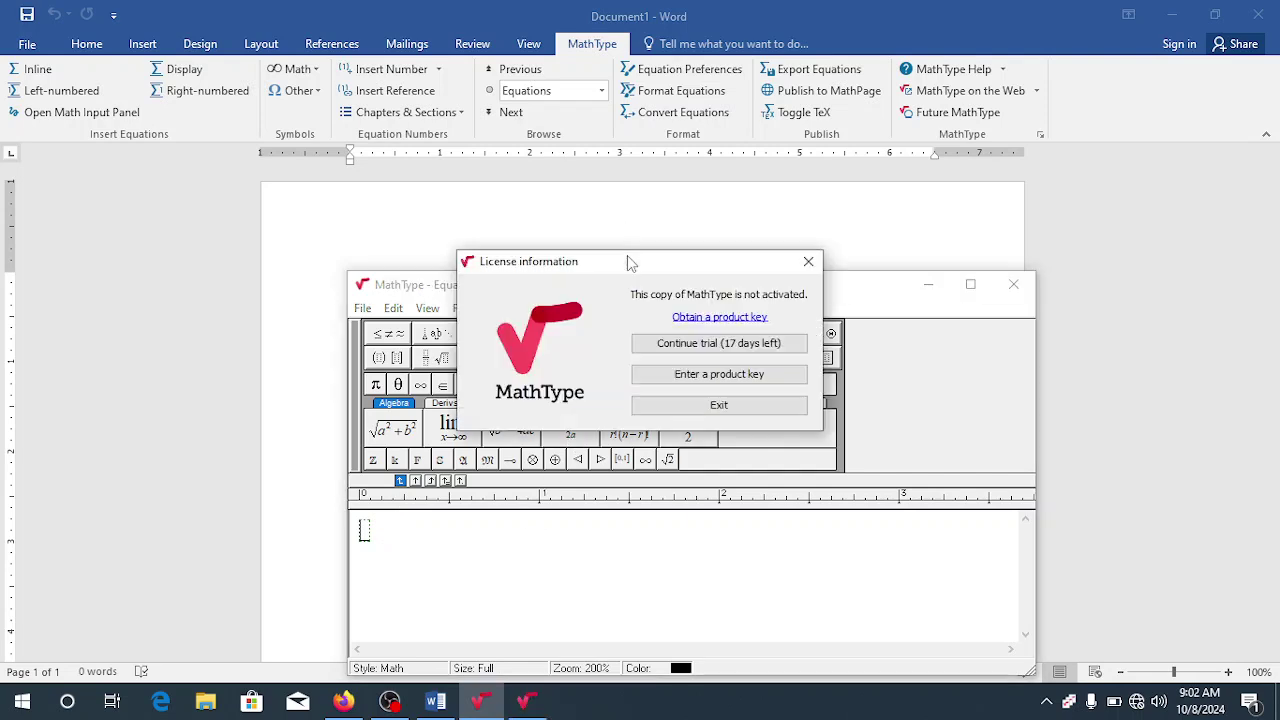
{"action": "left_click", "coordinate": [672, 343]}
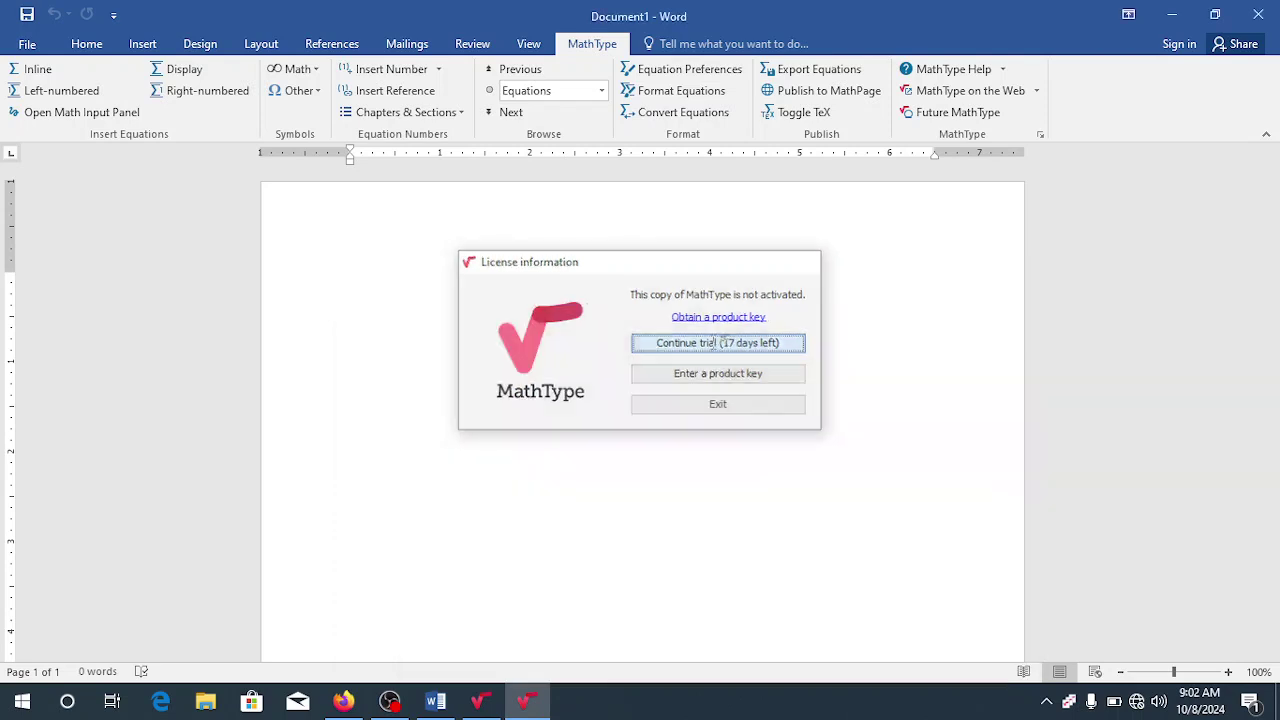
{"action": "type", "text": "y ="}
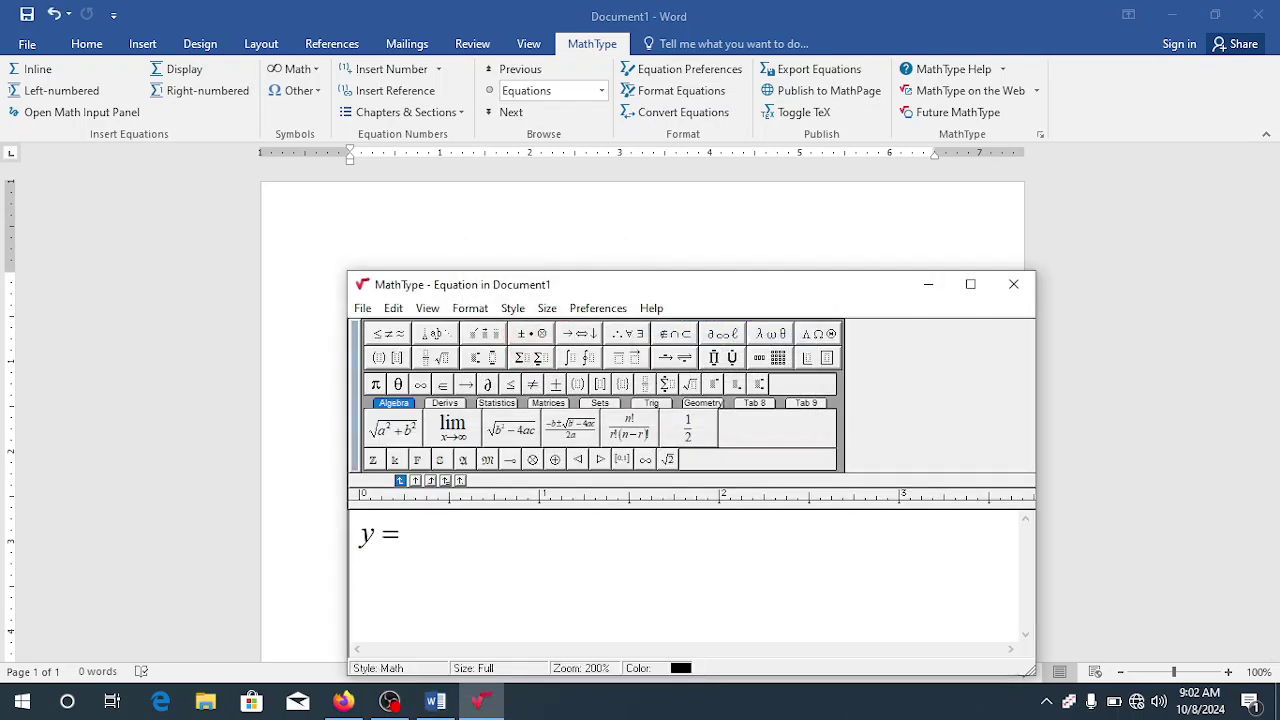
{"action": "left_click", "coordinate": [398, 430]}
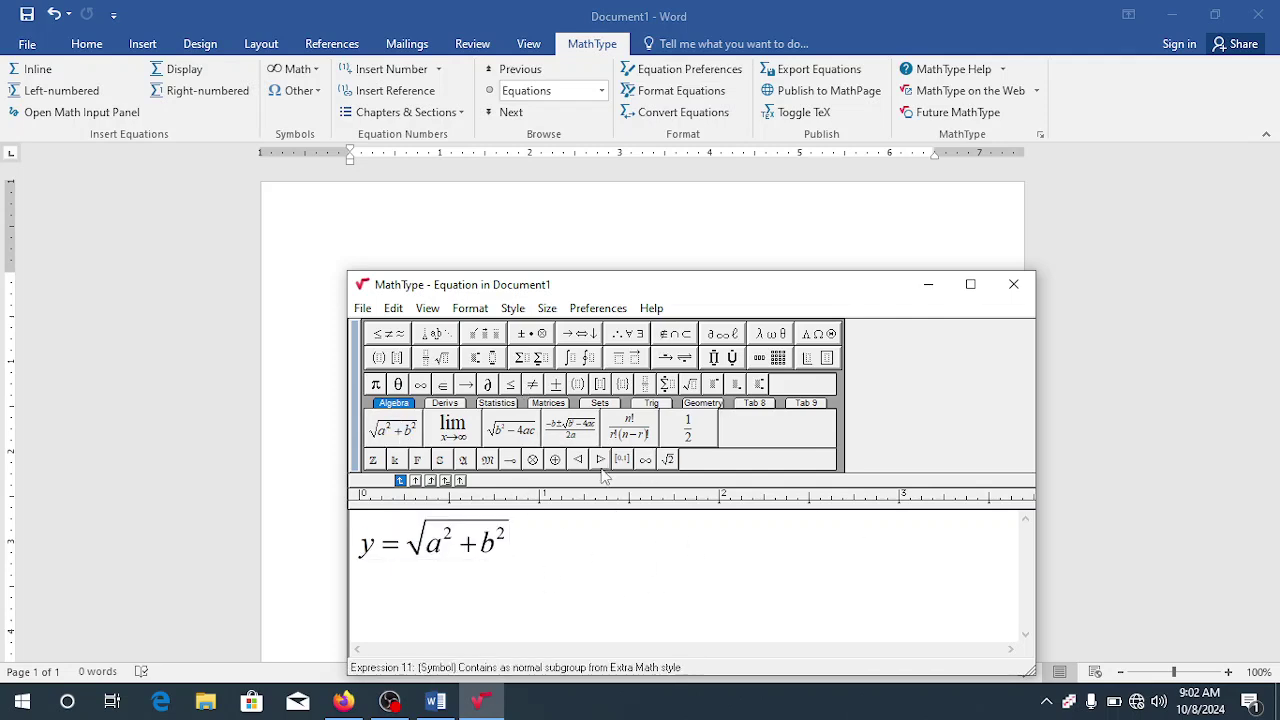
{"action": "left_click", "coordinate": [586, 430]}
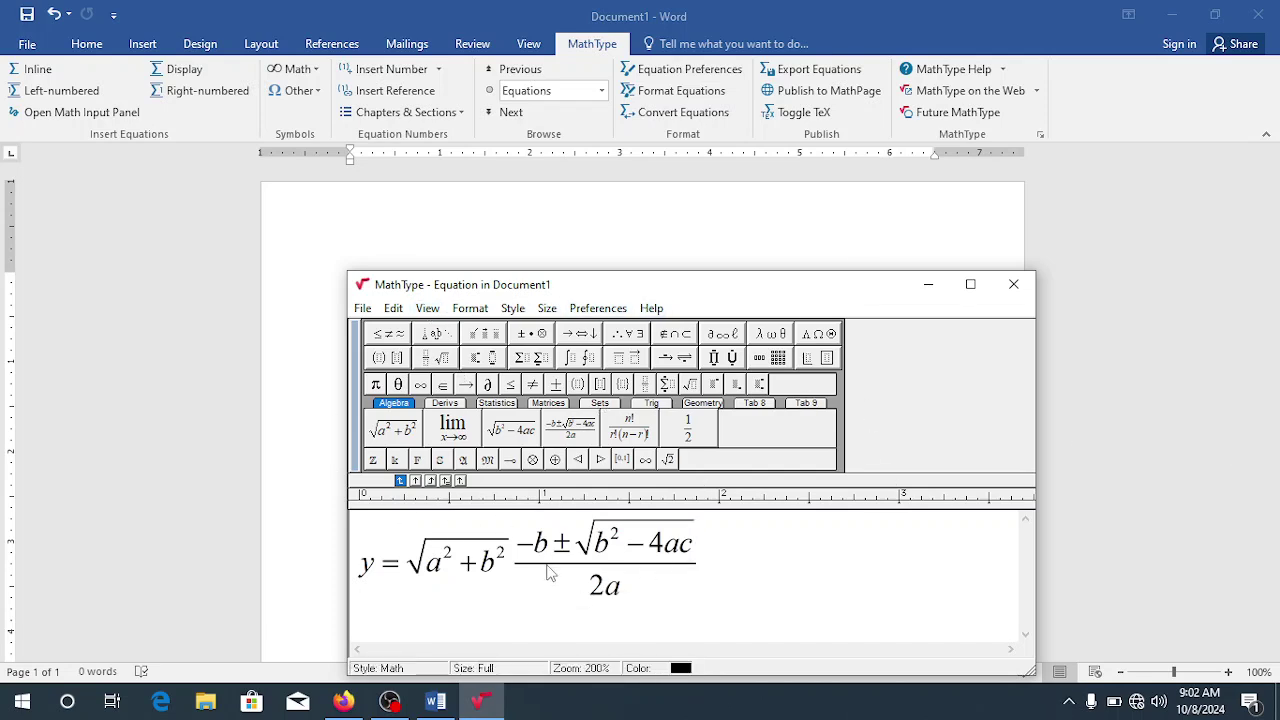
{"action": "mouse_move", "coordinate": [392, 708]}
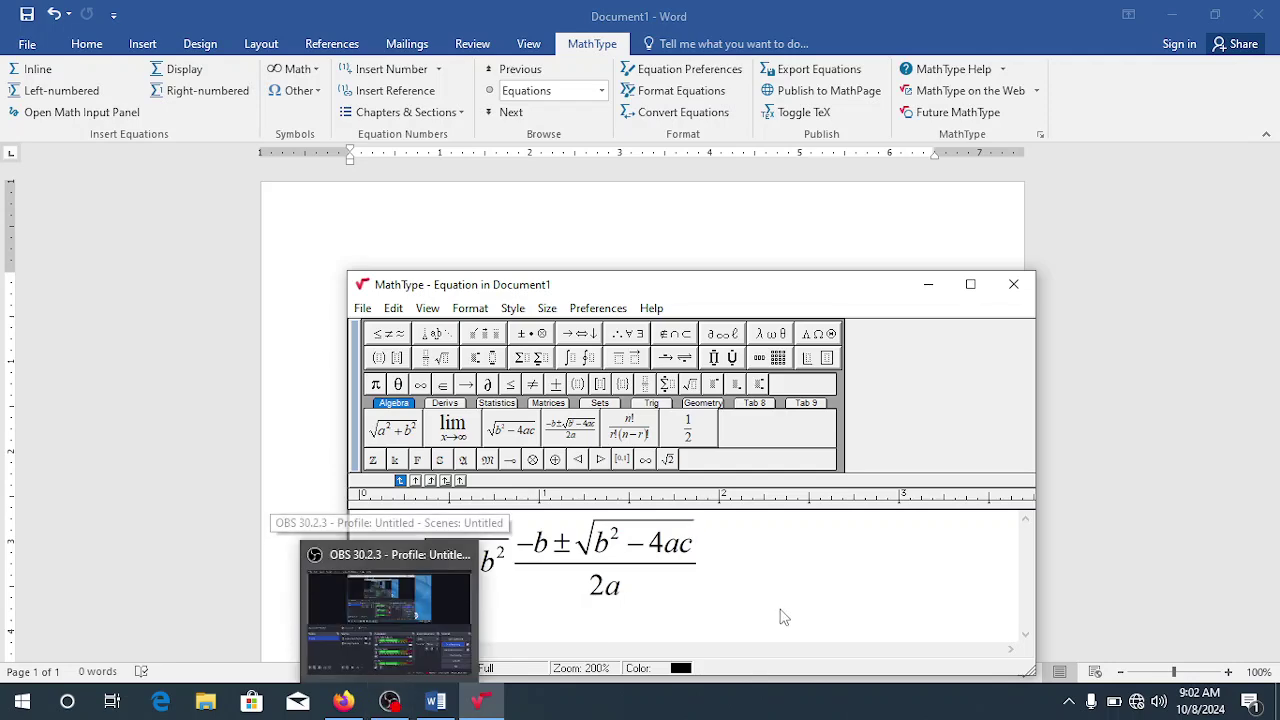